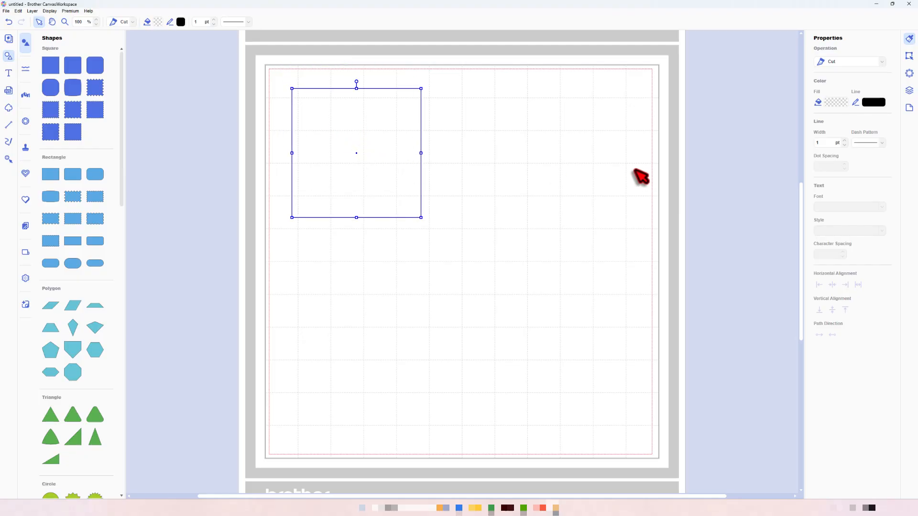
- Turn off the square's aspect ratio lock and resize it to 270 mm wide by 160 mm high
click(910, 57)
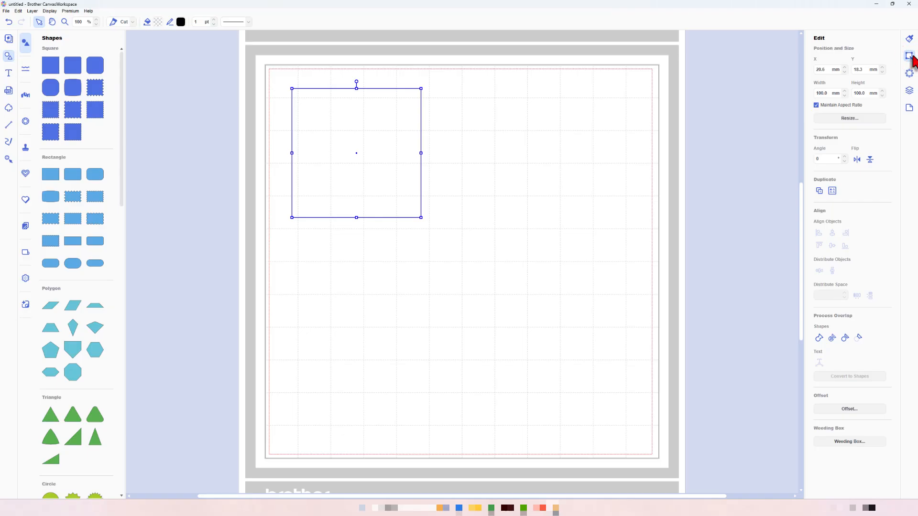
click(816, 106)
double_click(827, 92)
key(Return)
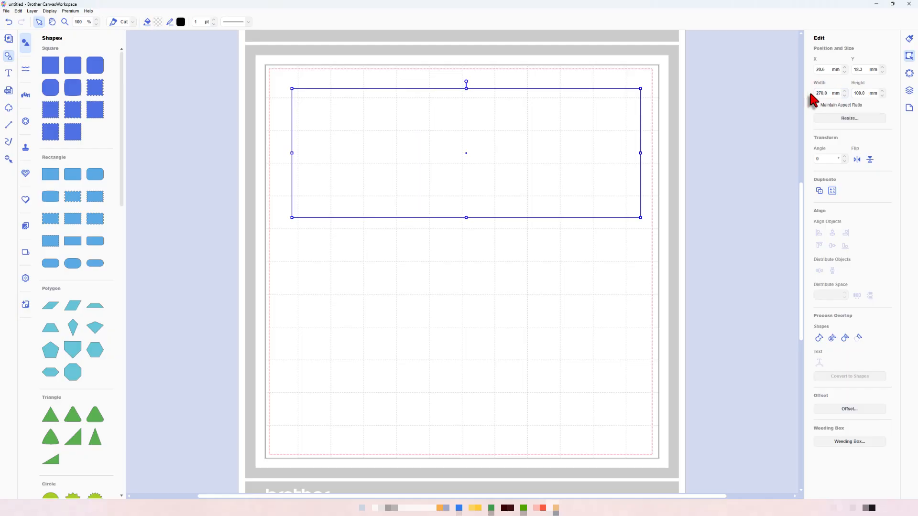
double_click(864, 94)
key(Return)
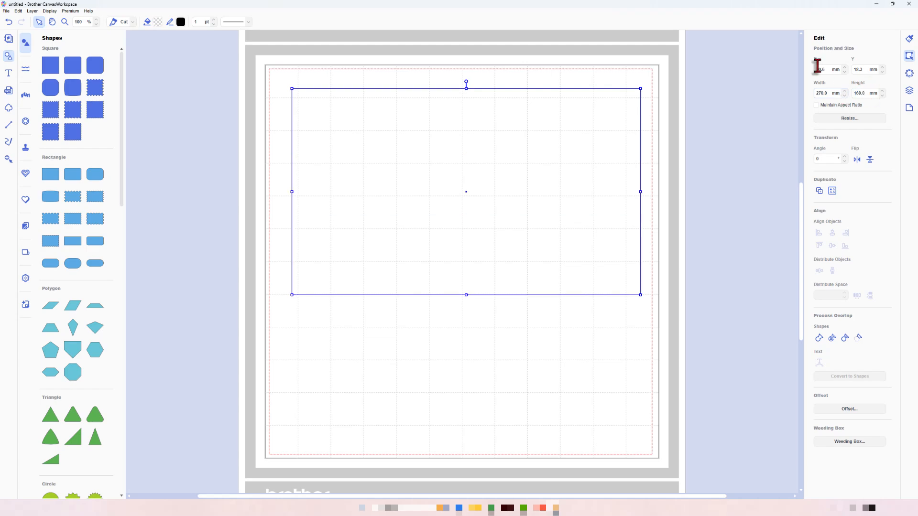
- Position the rectangle at the mat's origin with X 0 mm and Y 0 mm
double_click(827, 71)
text(0)
key(Return)
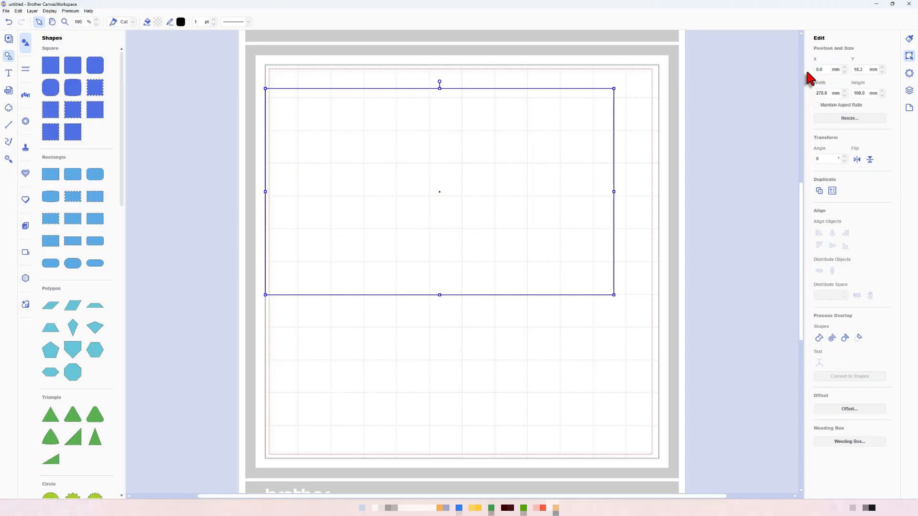
double_click(865, 70)
text(0)
key(Return)
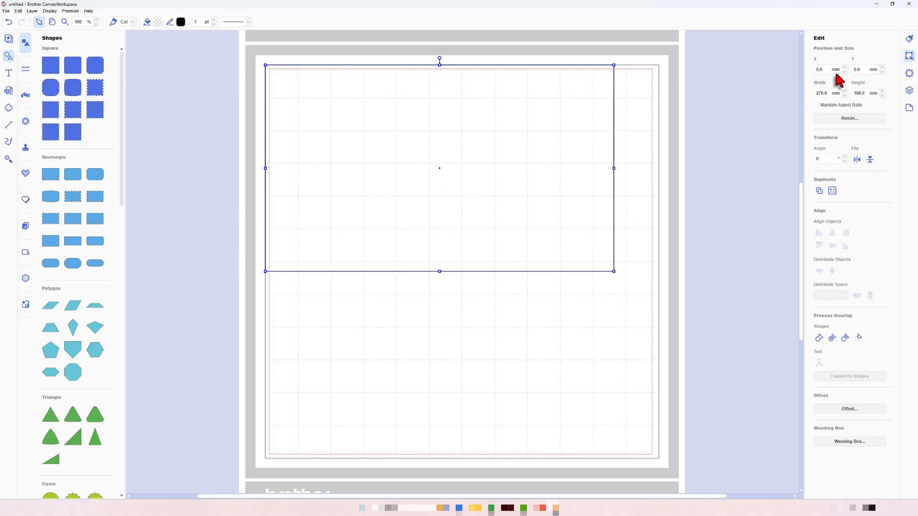
- Rename the rectangle's layer CARD and lock it
click(908, 90)
double_click(832, 53)
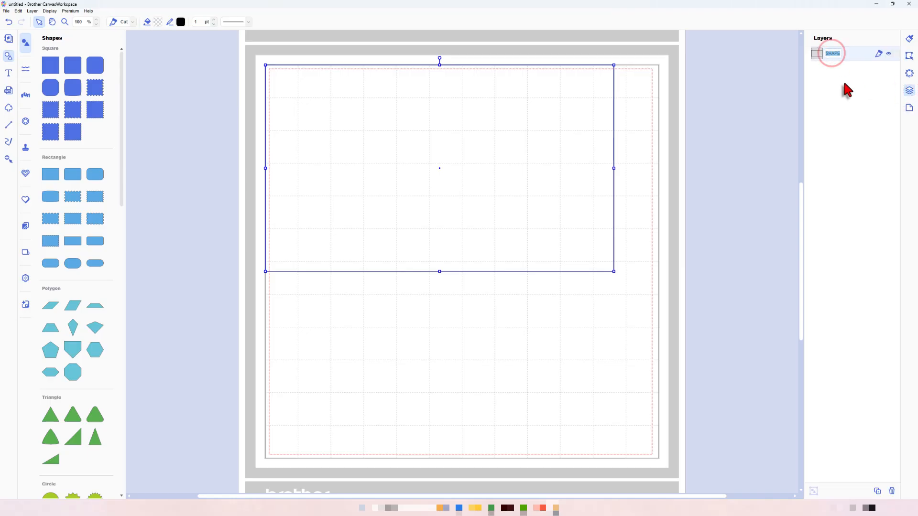
text(q)
click(895, 54)
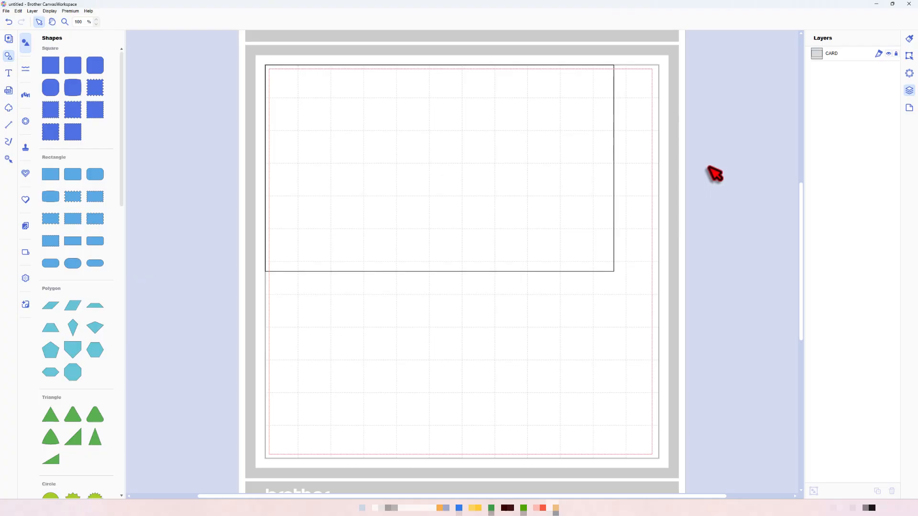
- Draw a vertical line about 153 mm long beyond the card's right edge and rename its layer SCORE
click(8, 125)
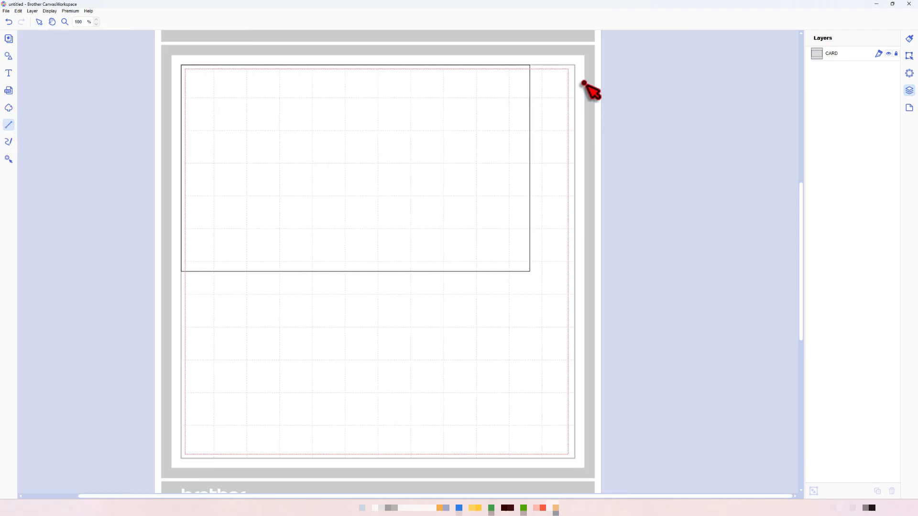
mouse_move(547, 68)
mouse_down()
mouse_move(572, 94)
mouse_move(549, 105)
mouse_move(565, 116)
mouse_move(556, 266)
mouse_up()
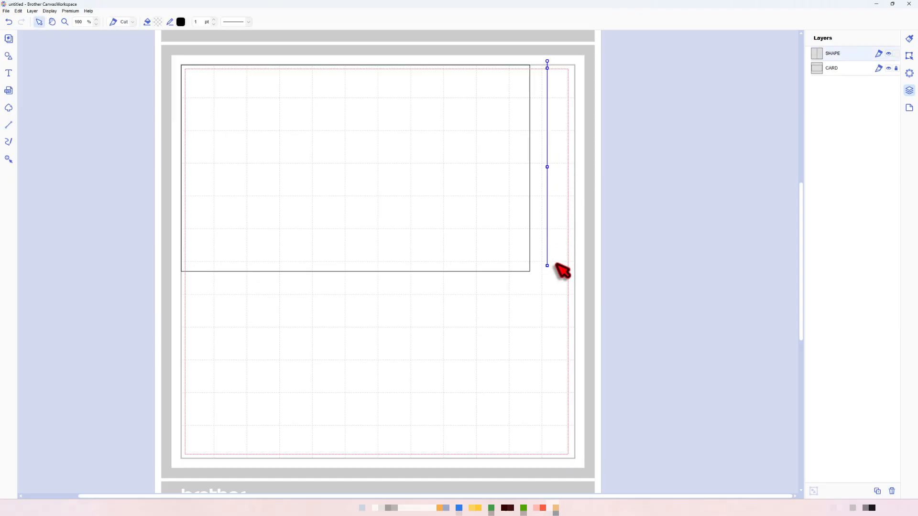
double_click(836, 56)
text(SQ)
- Set the score line's height to 160 mm and its position to X 67.5 mm, Y 0 mm
click(908, 57)
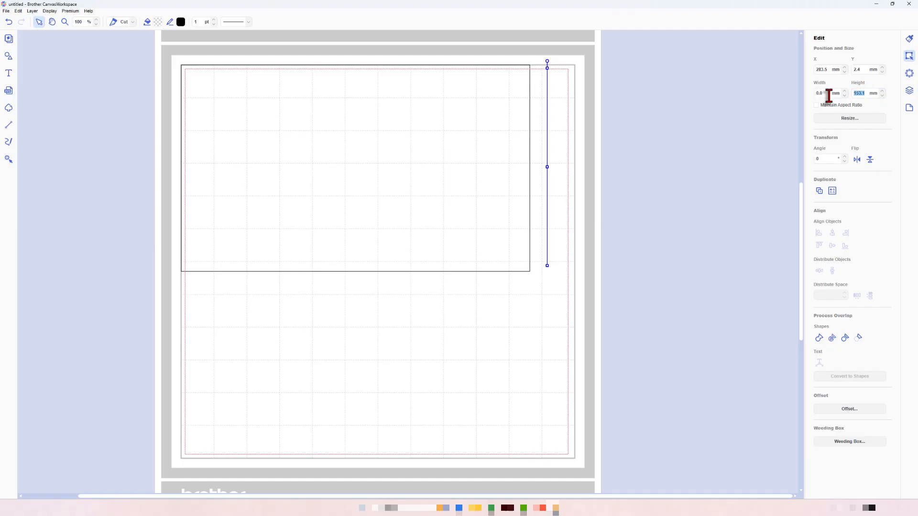
click(828, 69)
text(67.5)
key(Return)
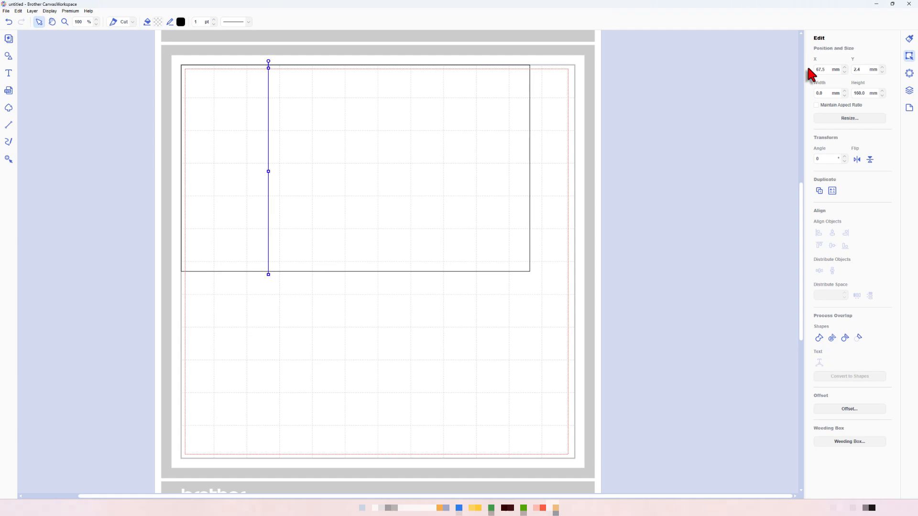
click(858, 69)
- Change the score line's colour to green #66BF5E
click(182, 22)
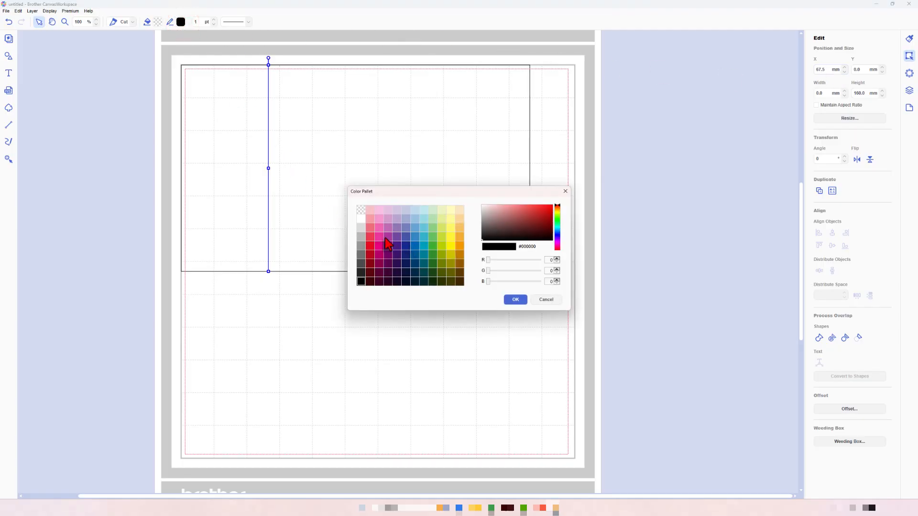
click(433, 237)
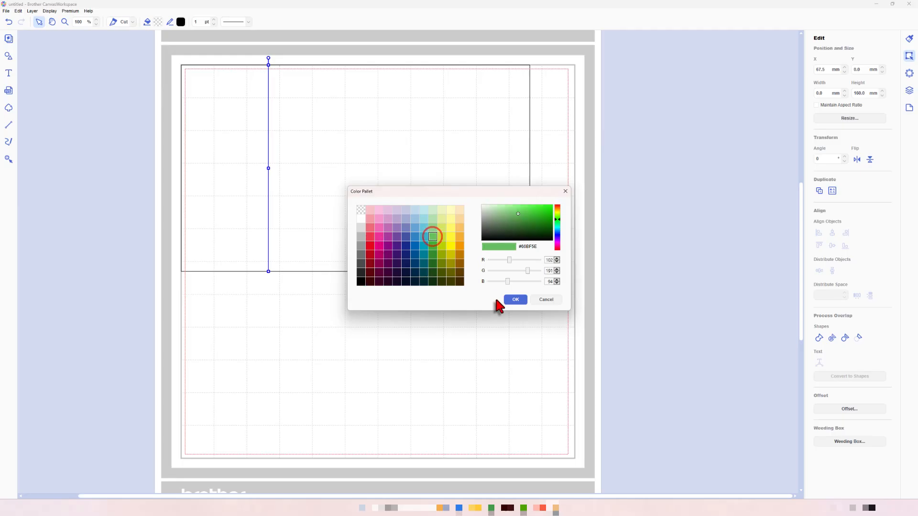
click(511, 300)
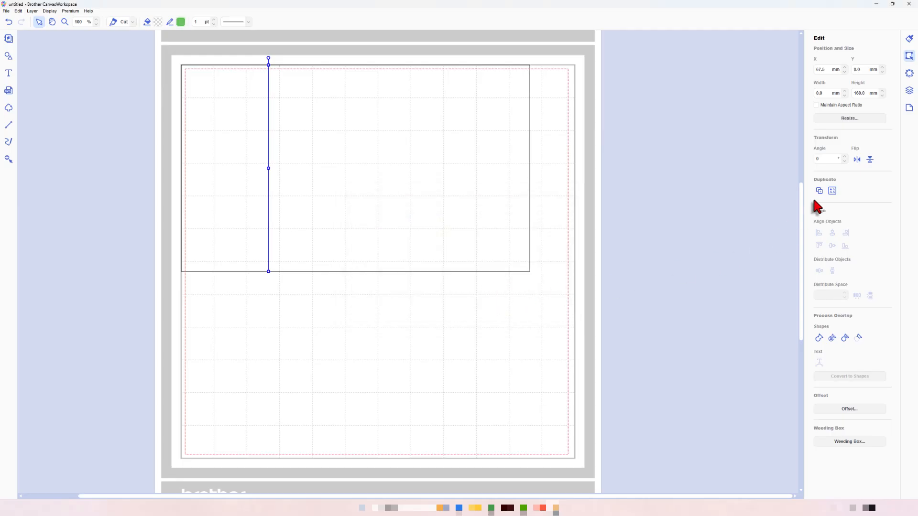
- Apply the short-dash pattern to the green score line
click(907, 94)
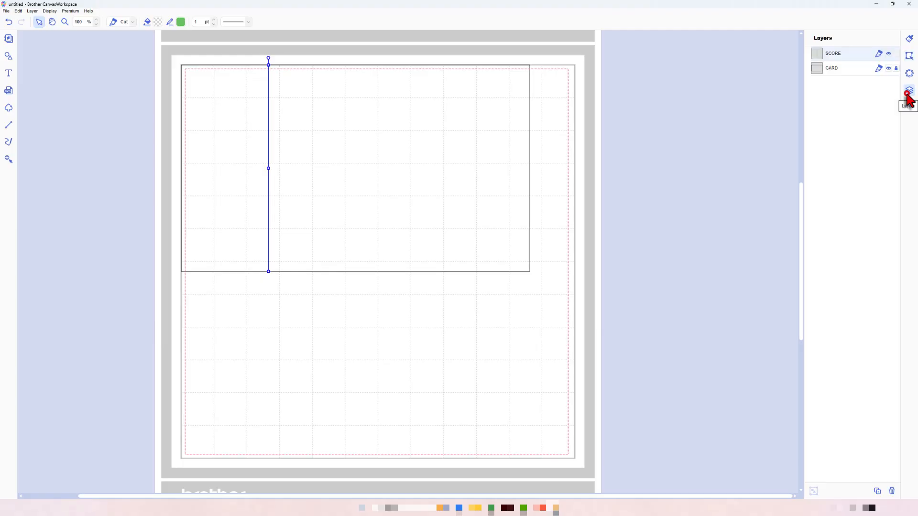
click(879, 54)
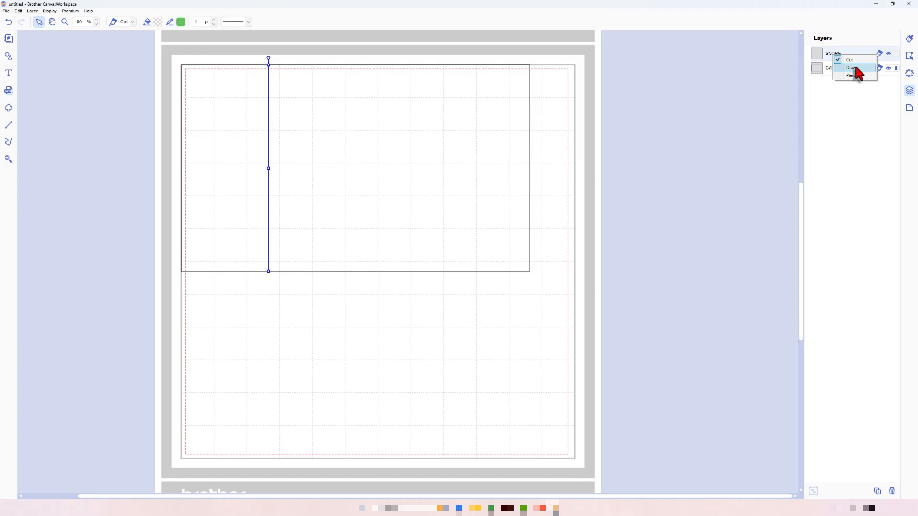
click(908, 38)
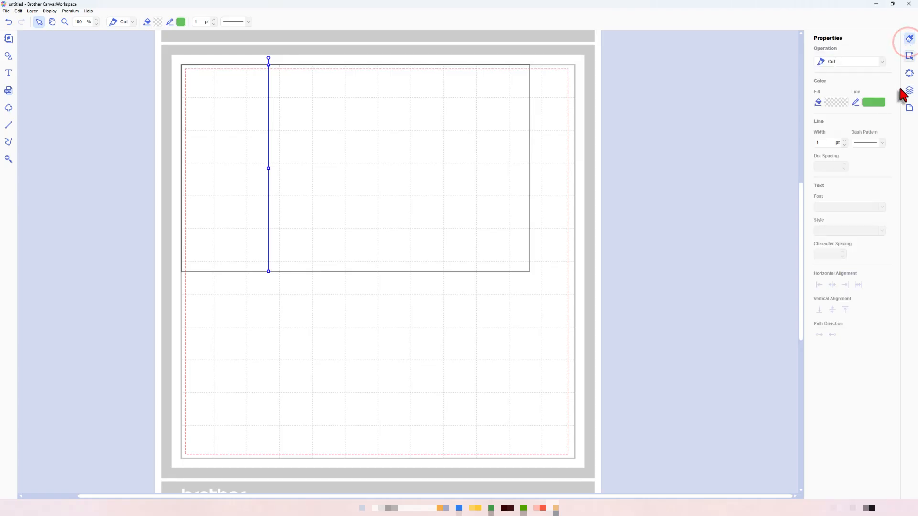
click(882, 143)
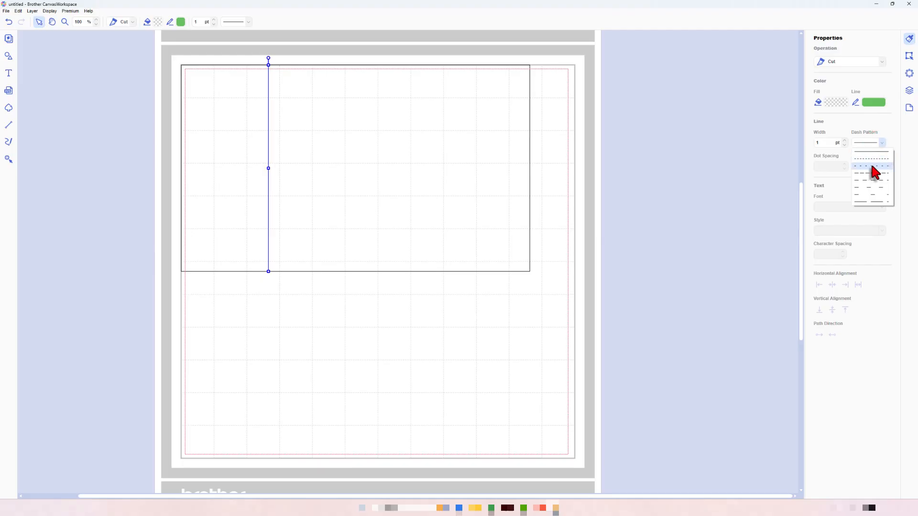
click(871, 166)
click(694, 166)
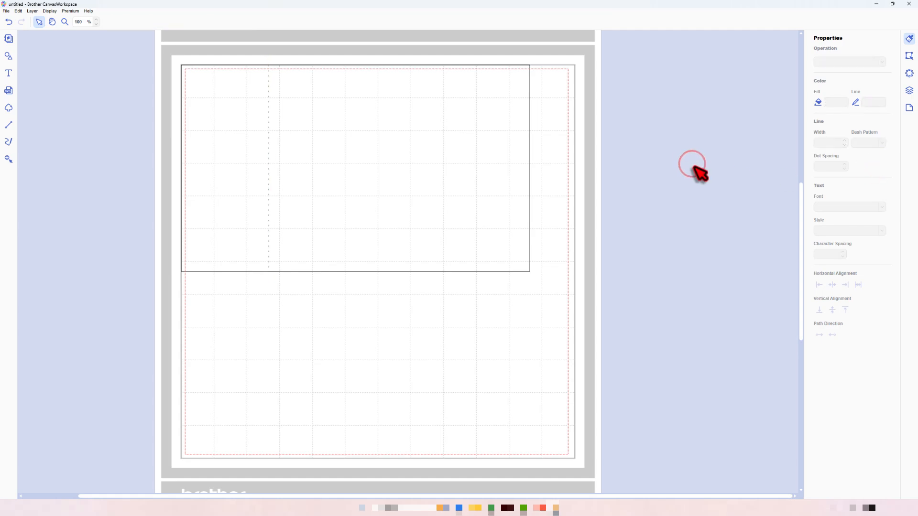
- Change the SCORE layer's operation from Cut to Draw
click(908, 91)
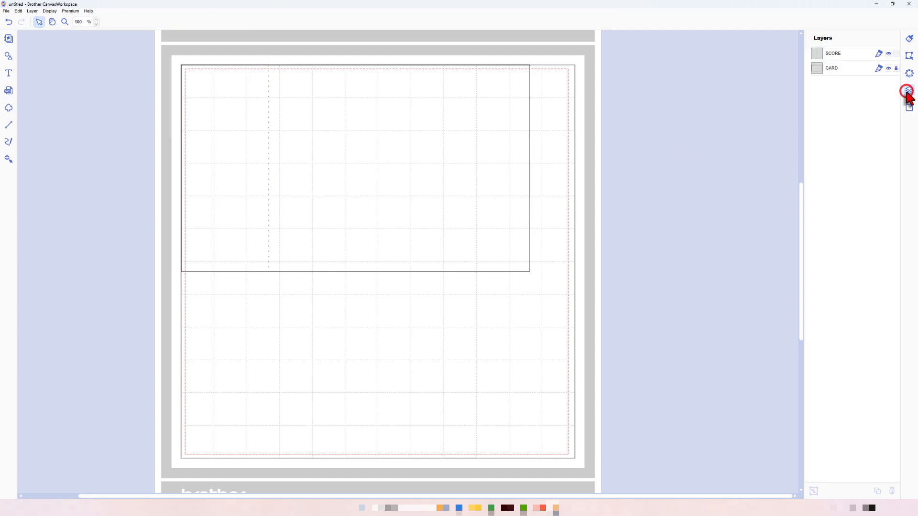
click(879, 55)
click(866, 70)
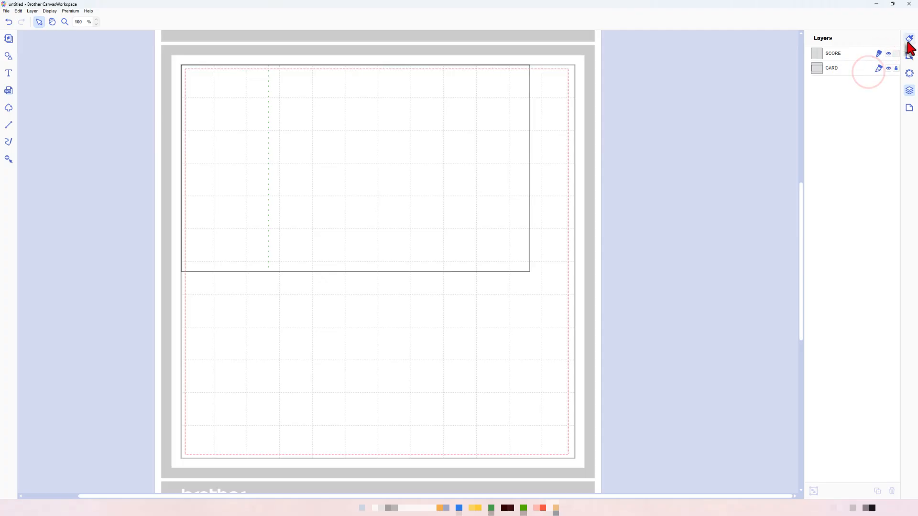
- Return the score line's dash pattern to a solid line
click(908, 39)
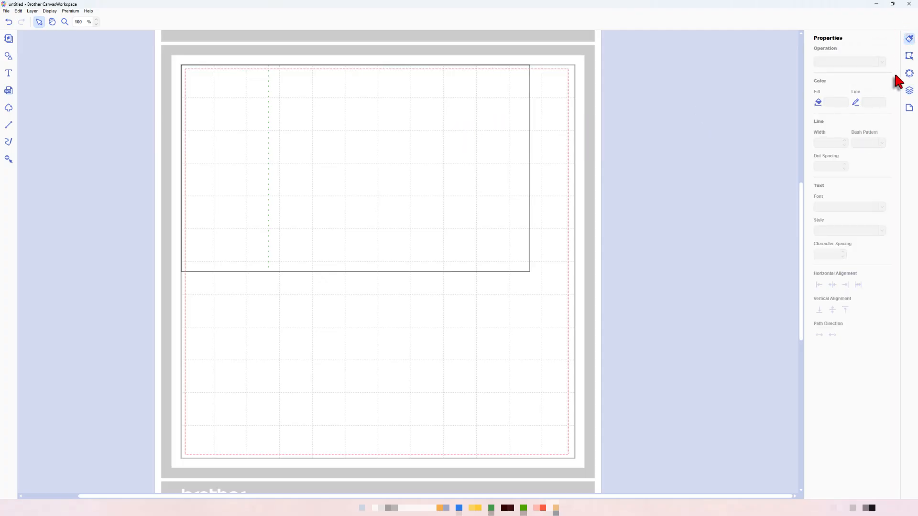
click(909, 90)
click(844, 54)
click(908, 39)
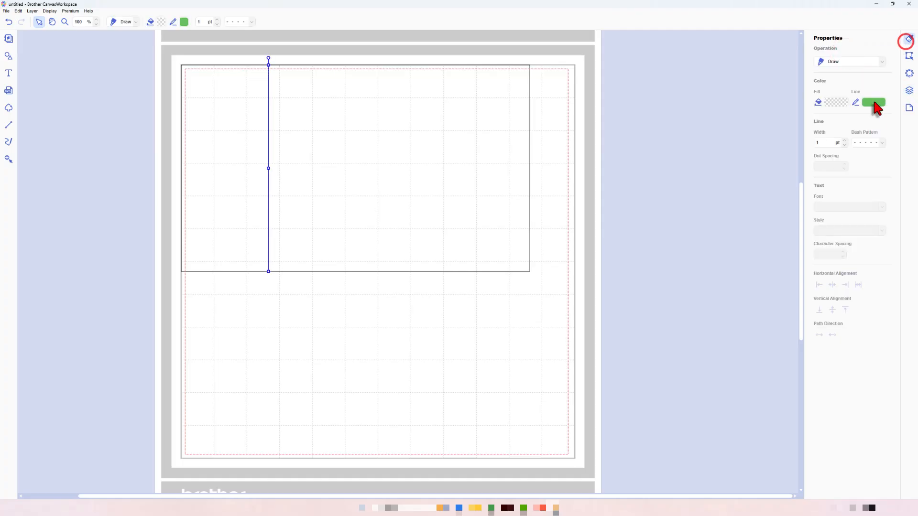
click(881, 143)
click(875, 152)
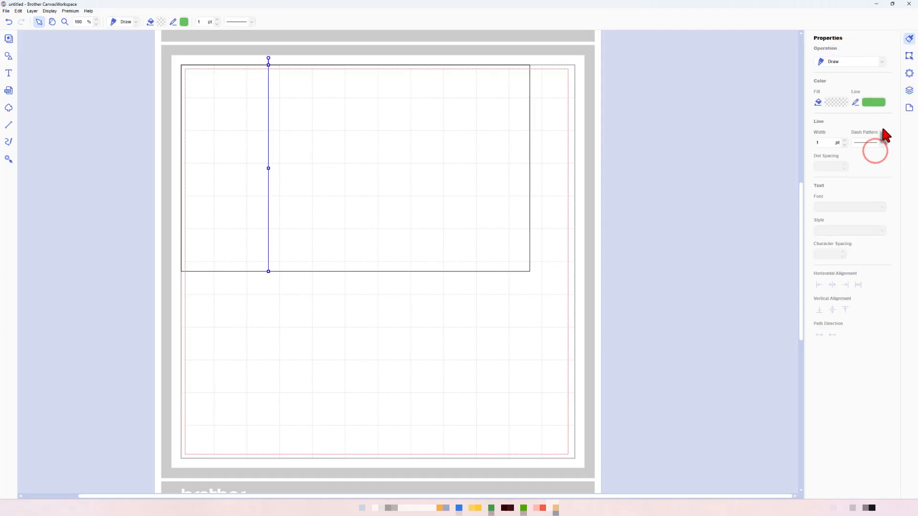
click(727, 101)
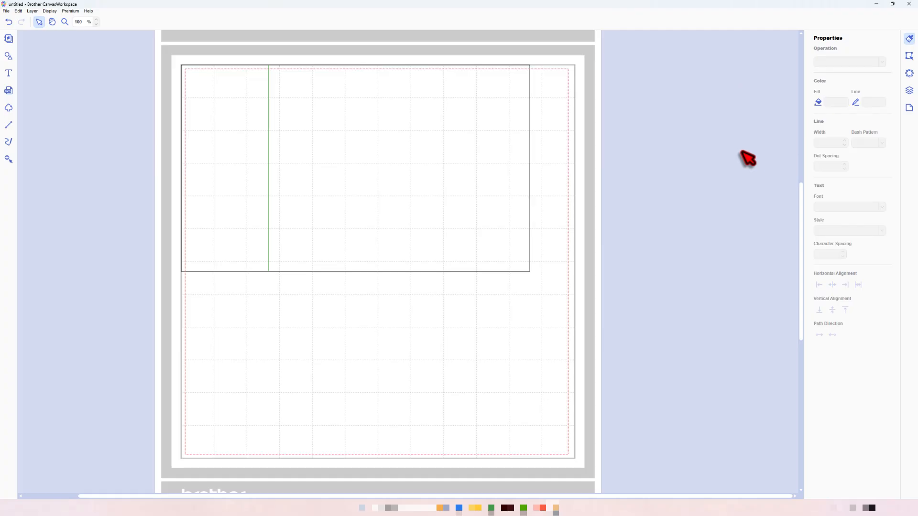
- Duplicate the green SCORE line by copying and pasting it
click(909, 91)
click(848, 54)
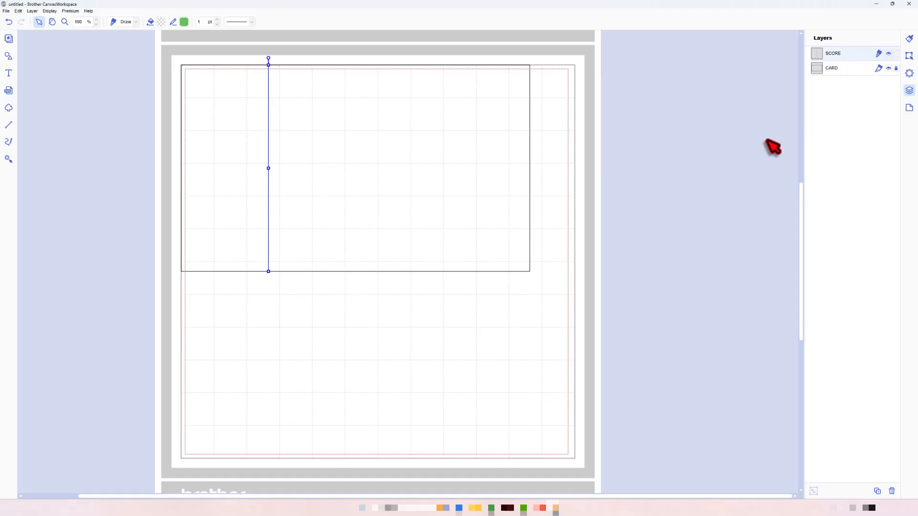
key(ctrl+c)
key(ctrl+v)
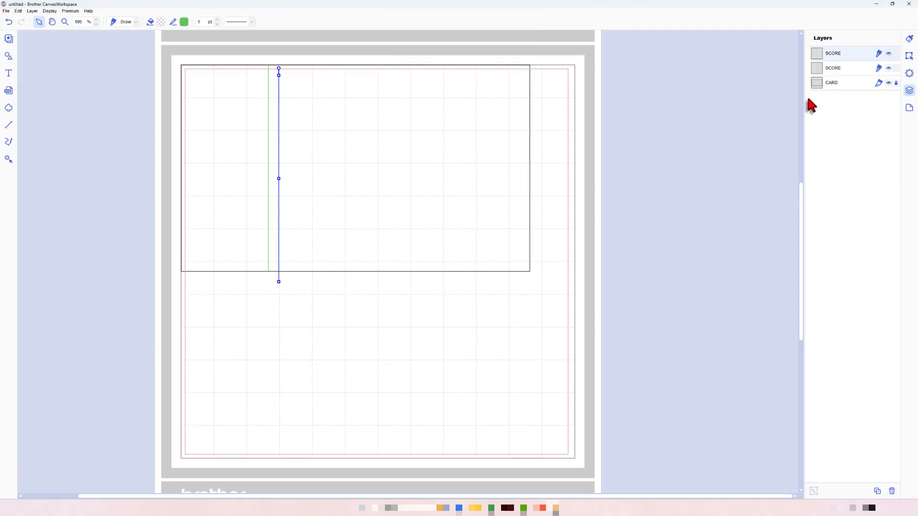
- Position the duplicated score line at X 135 mm and Y 0 mm
click(909, 55)
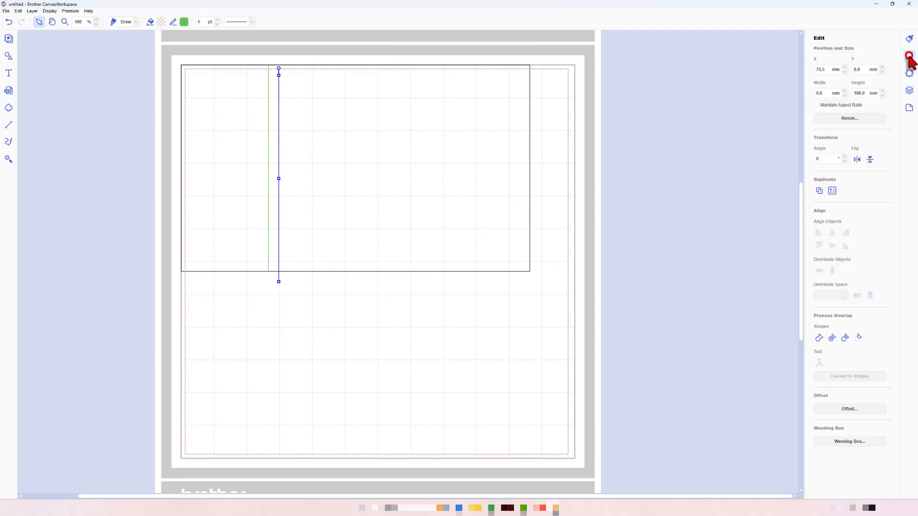
double_click(824, 69)
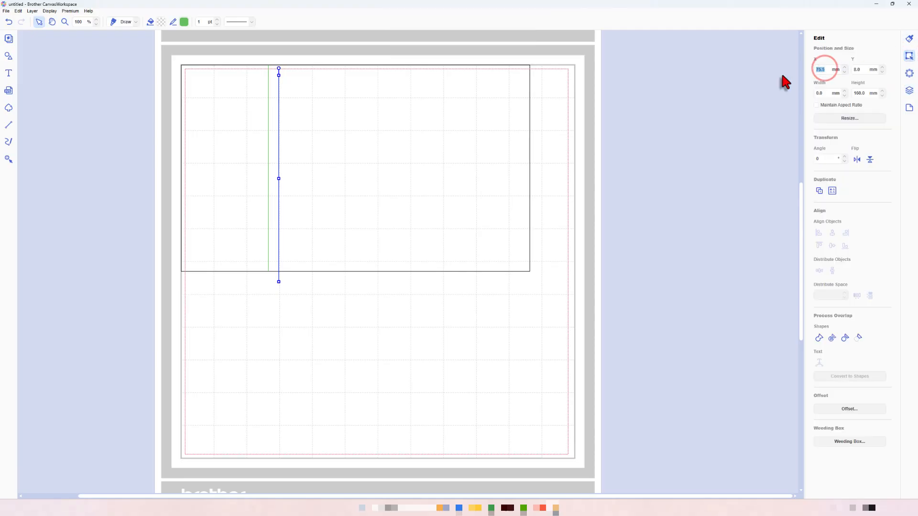
text(135)
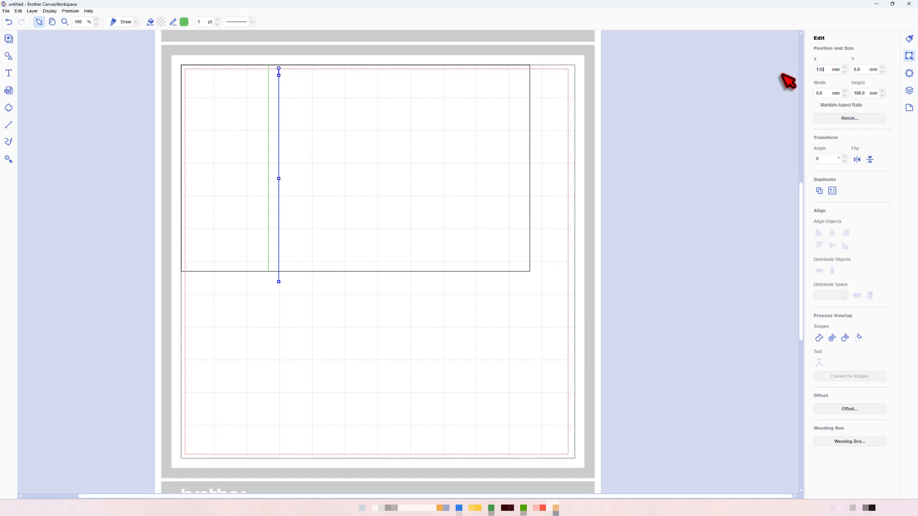
key(Return)
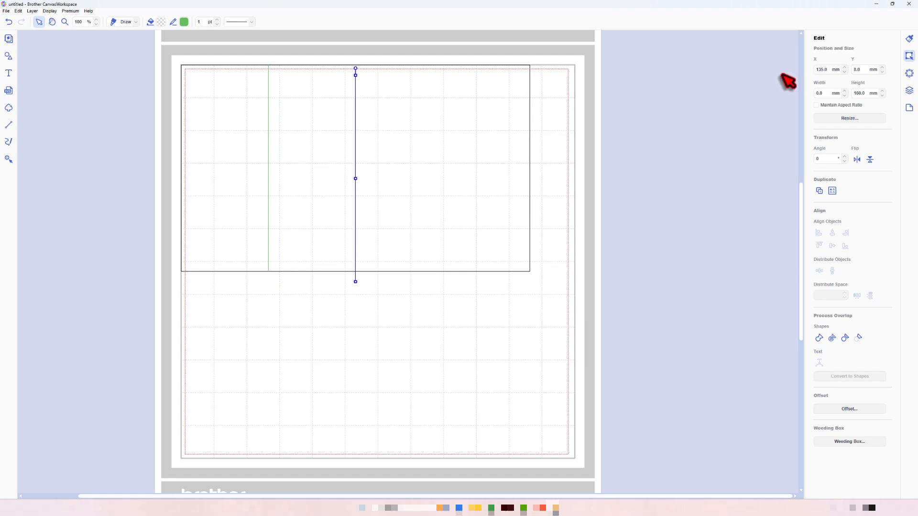
double_click(863, 69)
click(563, 122)
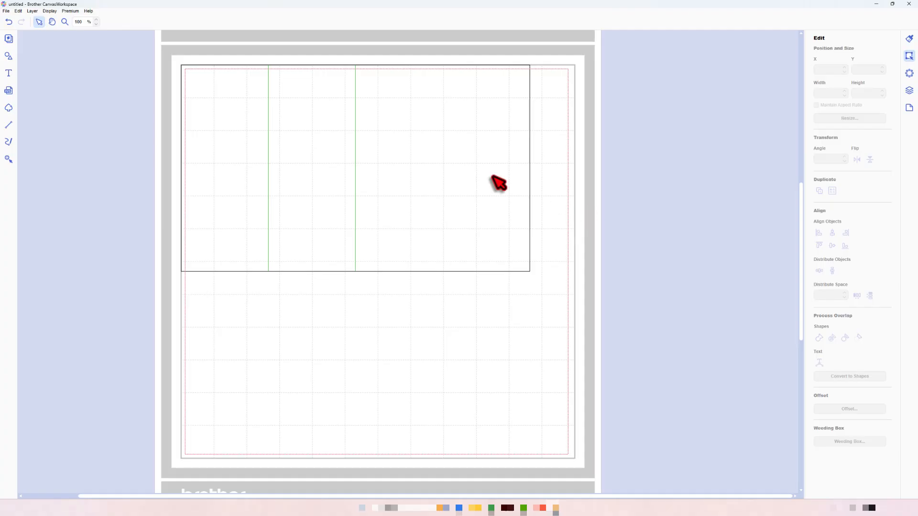
- Lock both SCORE layers
click(909, 91)
click(896, 54)
click(895, 68)
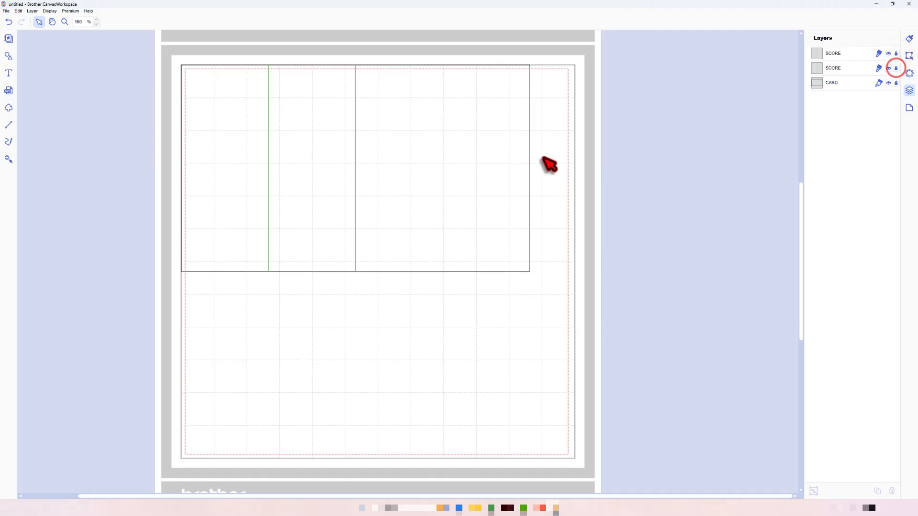
- Add a plain square shape to the mat and resize it to 135 mm wide and 160 mm high
click(8, 55)
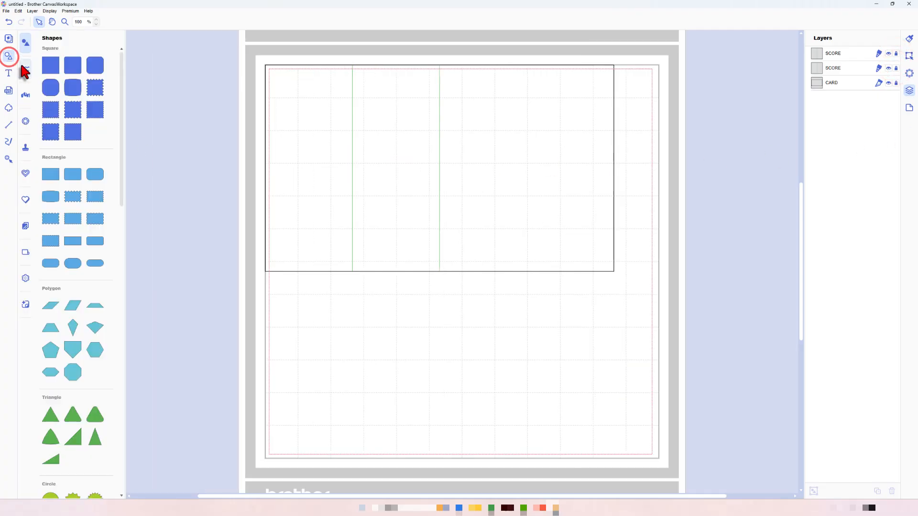
drag(50, 67, 411, 303)
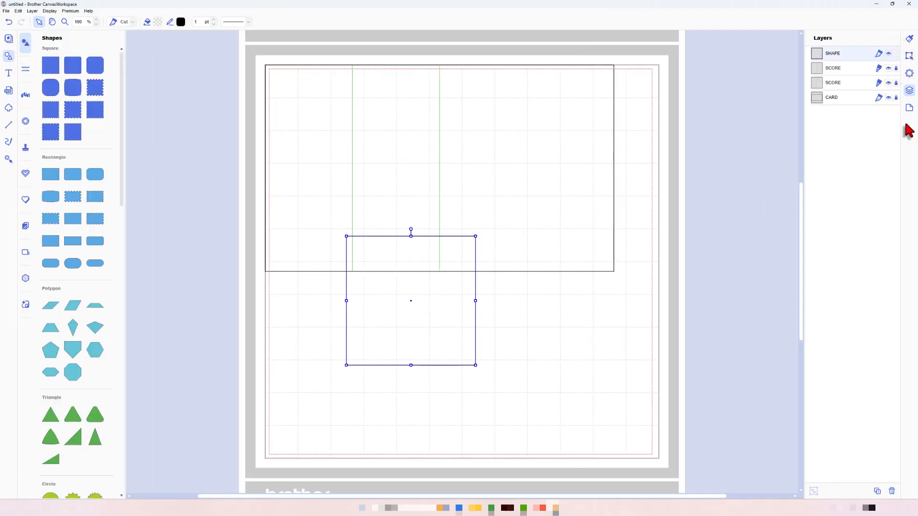
click(908, 56)
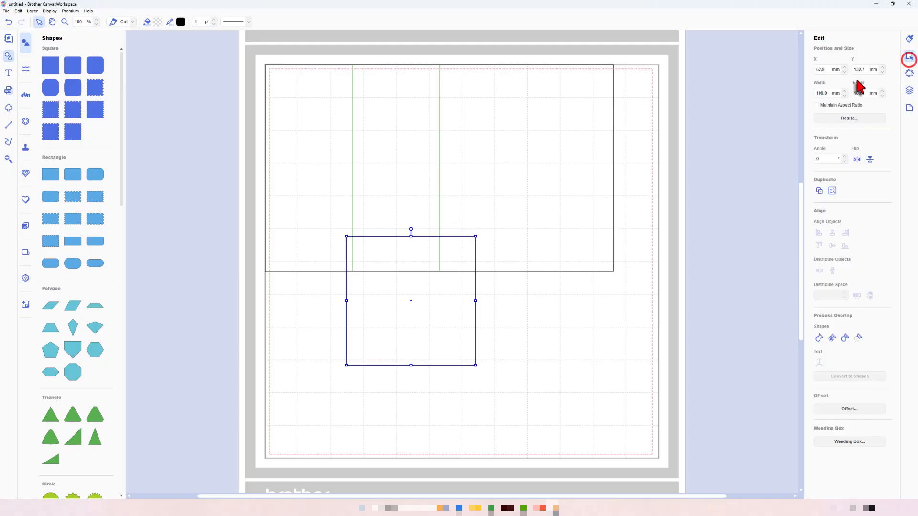
click(823, 92)
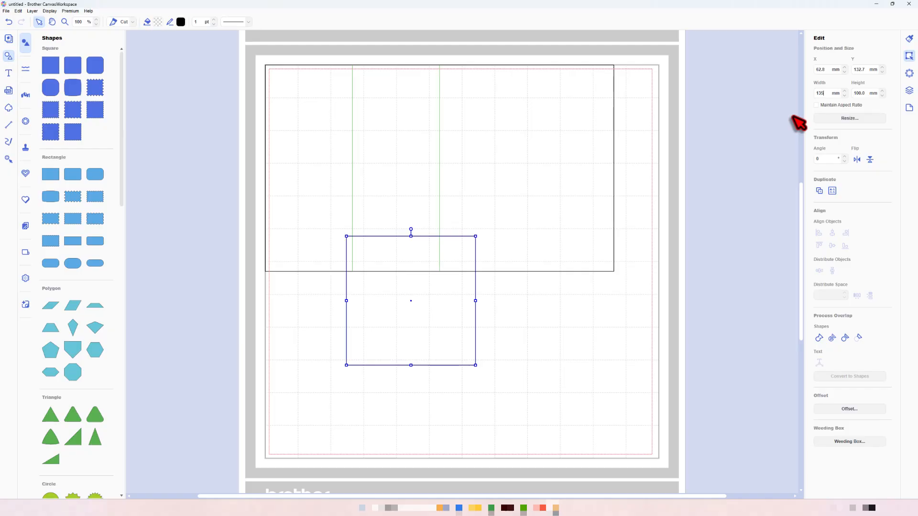
text(135)
key(Return)
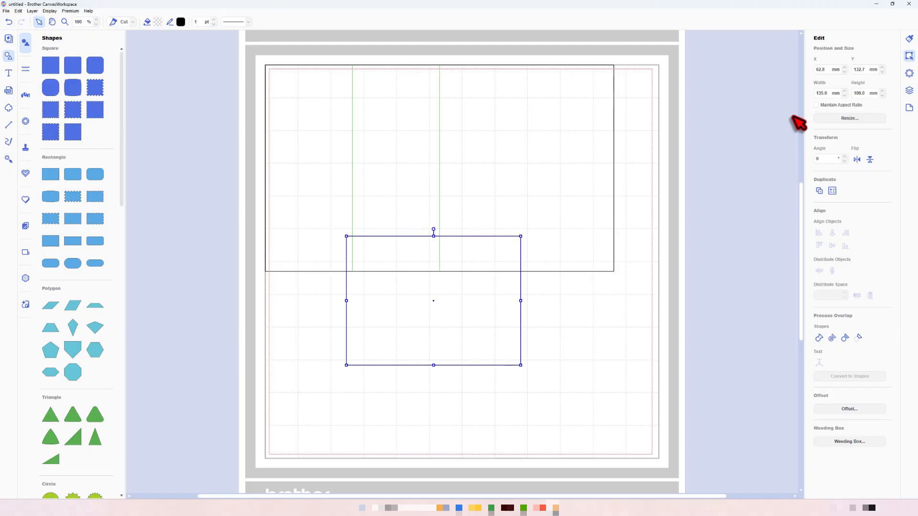
click(864, 93)
text(160)
key(Return)
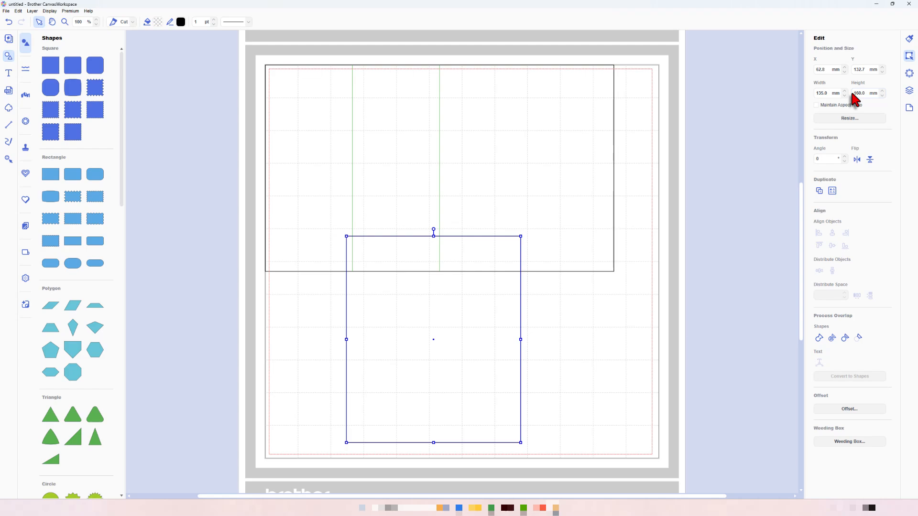
click(758, 123)
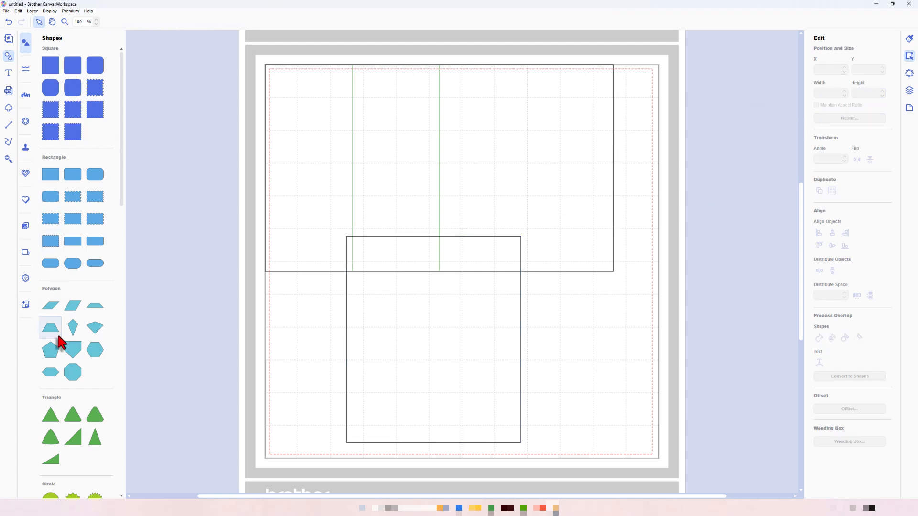
- Add a plain circle to the mat and resize it to 85 mm with its aspect ratio maintained
scroll(53, 368, down, 3)
drag(50, 387, 528, 352)
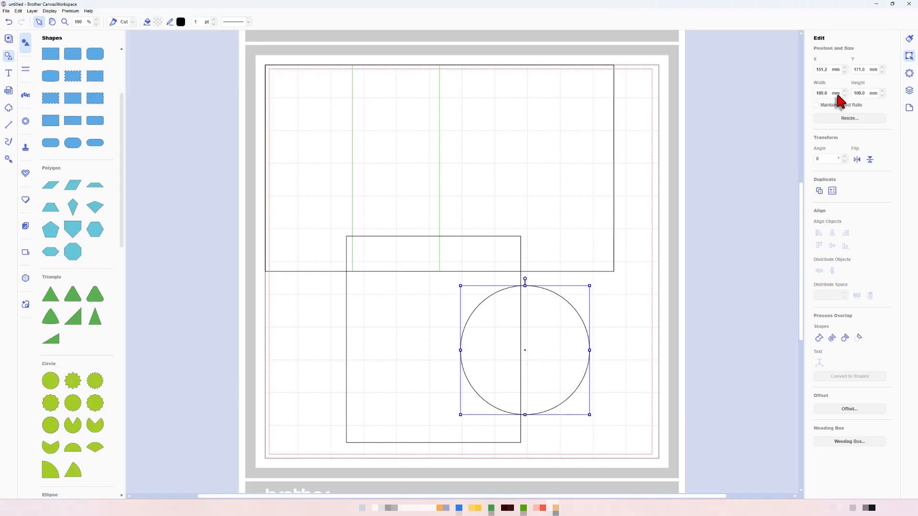
click(816, 104)
double_click(821, 93)
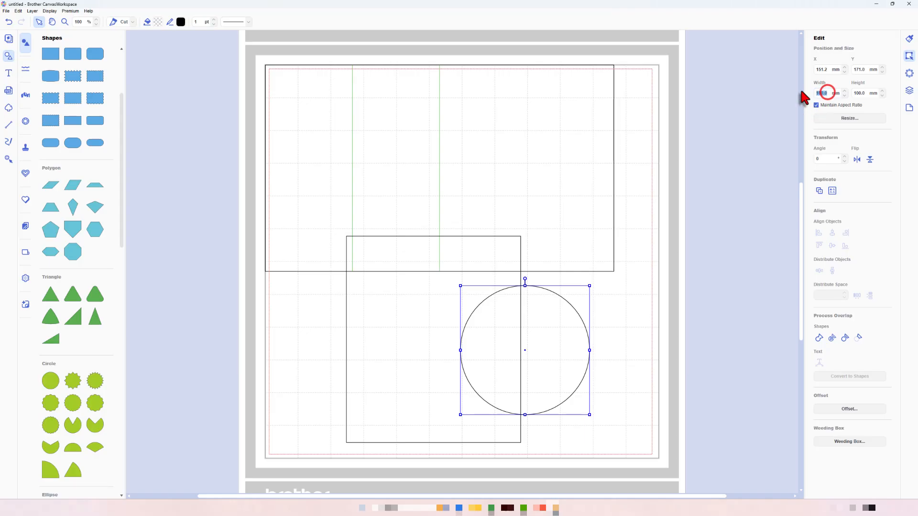
text(85)
key(Return)
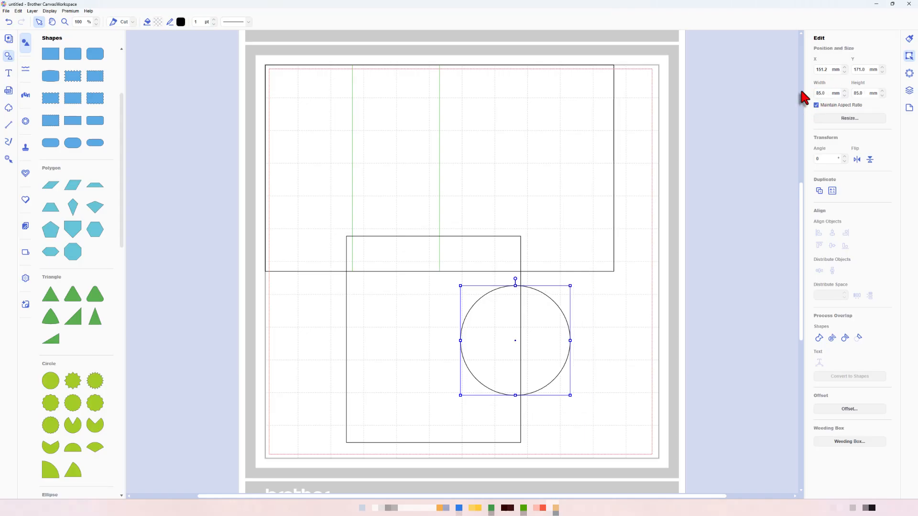
- Centre the circle and the 135 x 160 mm rectangle horizontally on each other and group them
drag(606, 415, 473, 362)
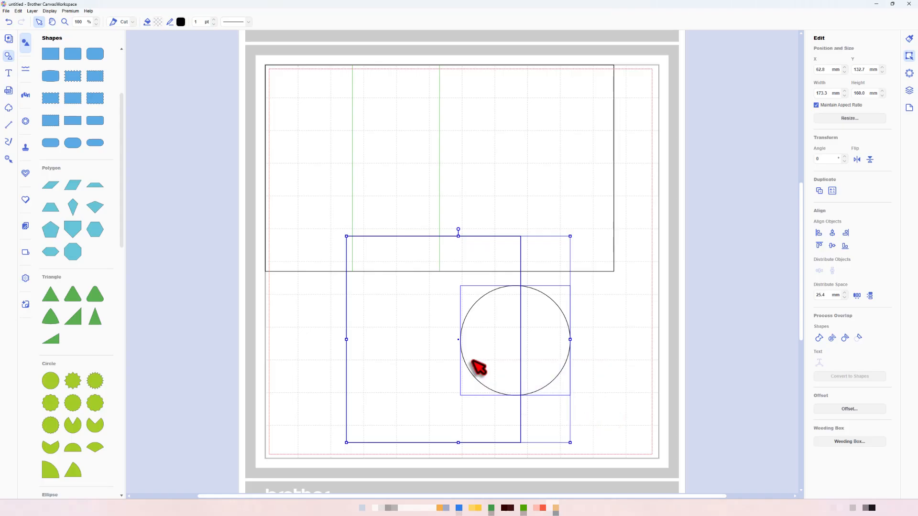
click(832, 233)
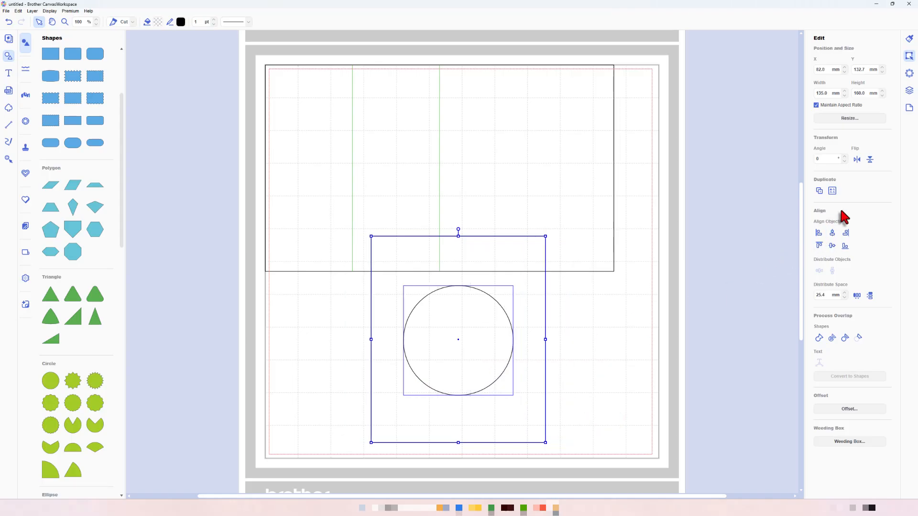
click(909, 91)
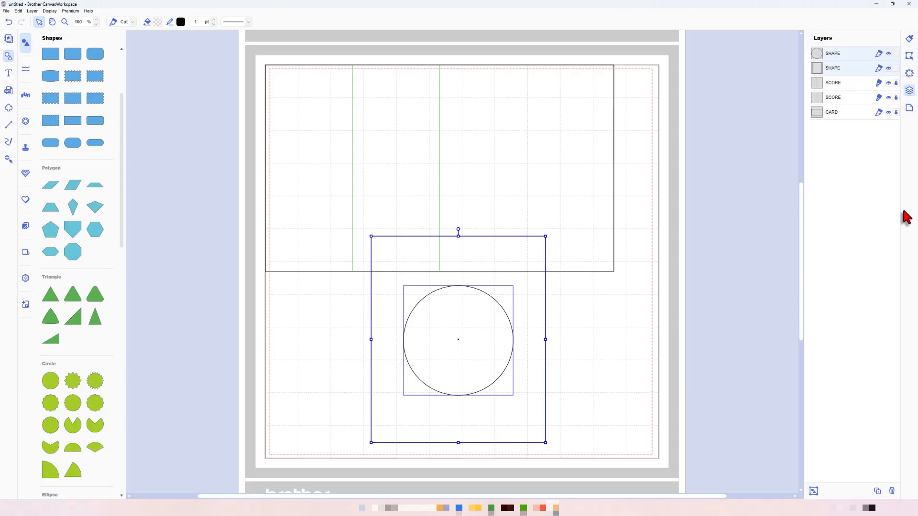
click(813, 491)
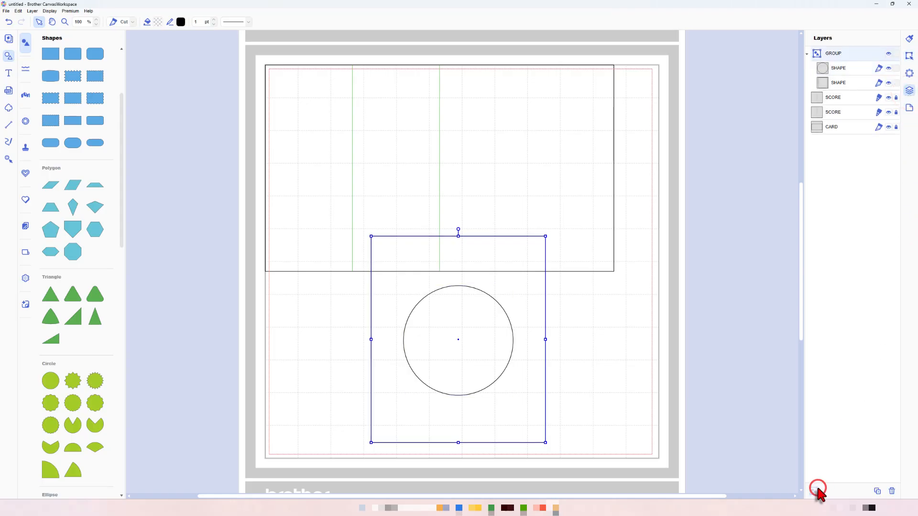
- Position the circle and rectangle group at X 0 mm and Y 0 mm
click(910, 55)
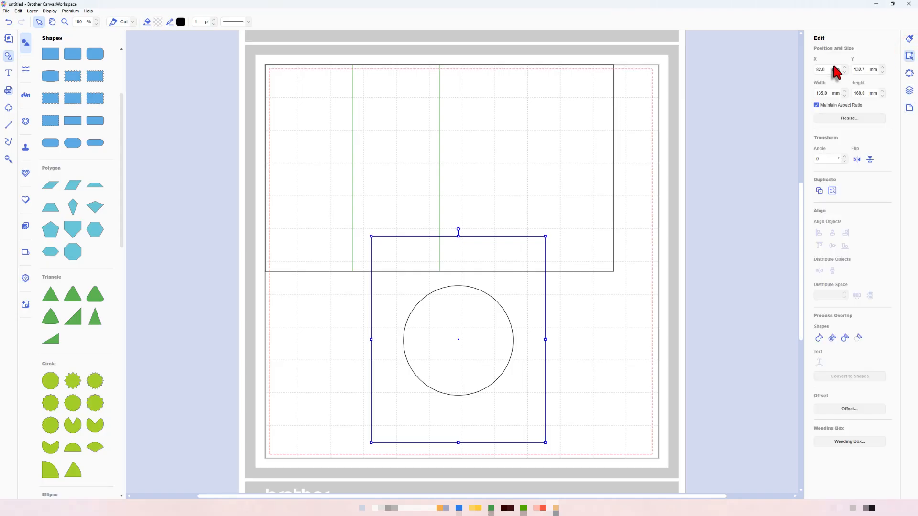
drag(829, 69, 796, 71)
text(0)
key(Return)
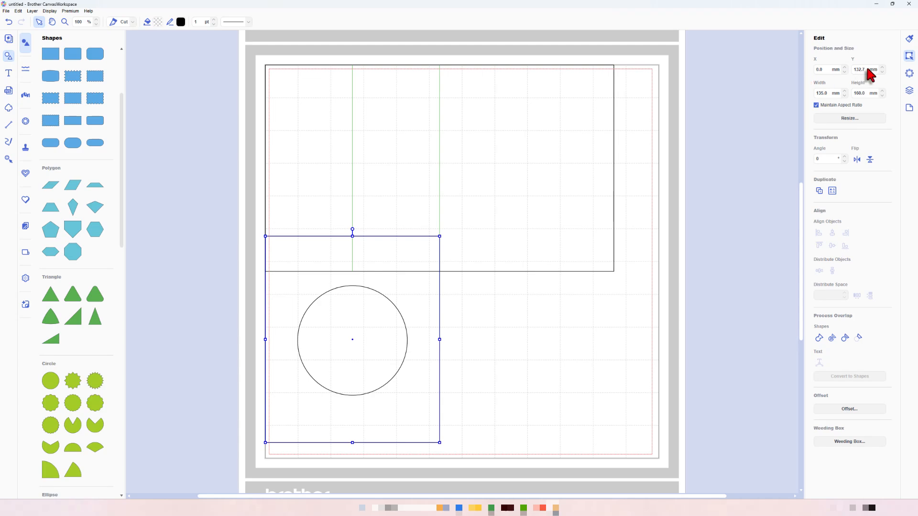
drag(867, 70, 796, 71)
text(0)
key(Return)
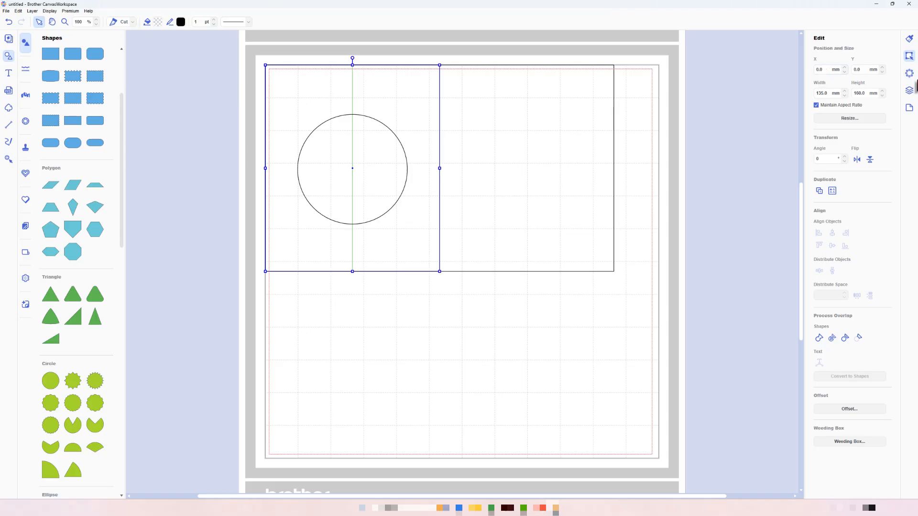
- Ungroup the two shapes and delete the 135 x 160 mm helper rectangle, keeping the circle
click(910, 91)
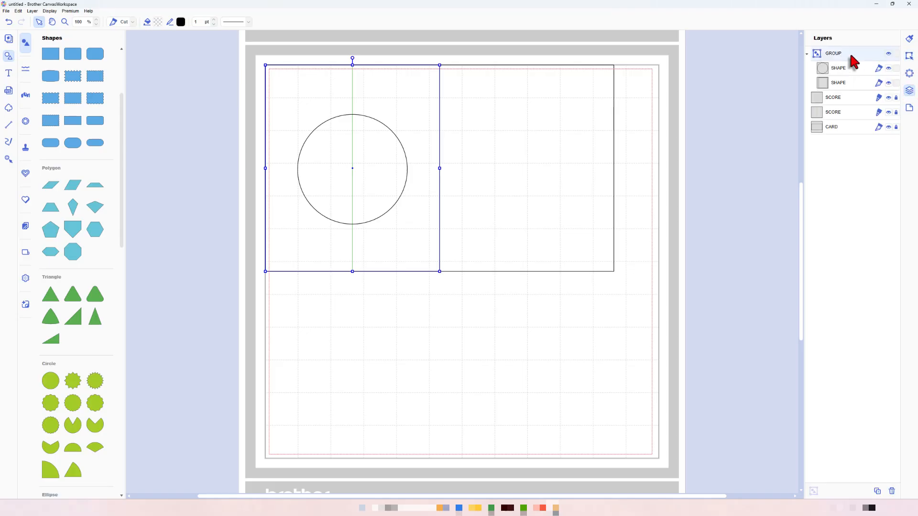
key(ctrl+shift+g)
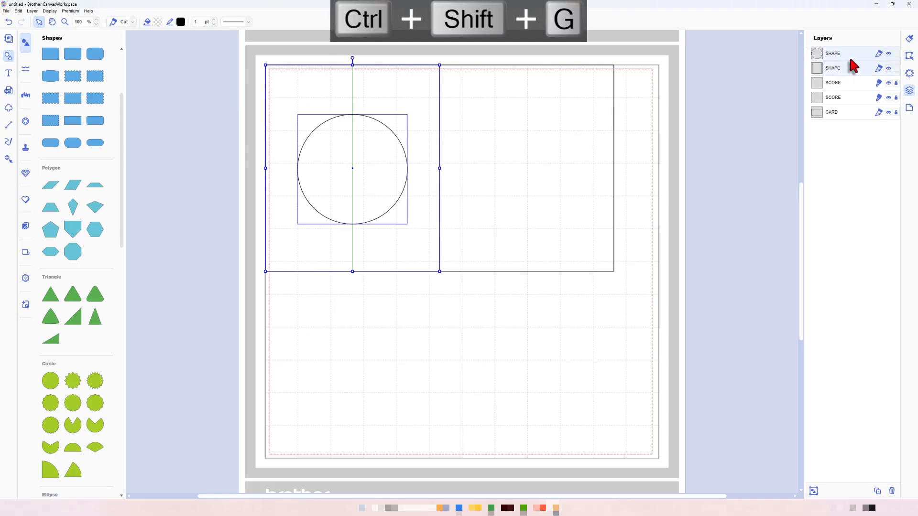
click(849, 70)
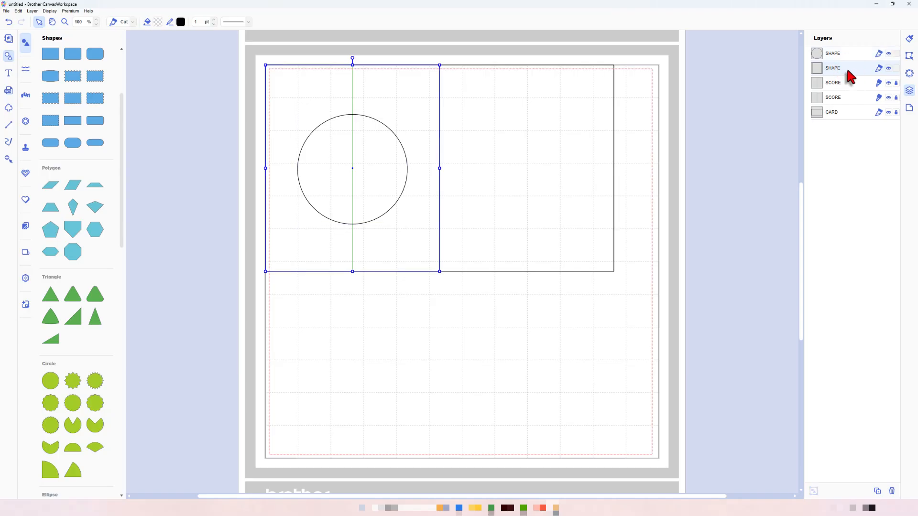
key(Delete)
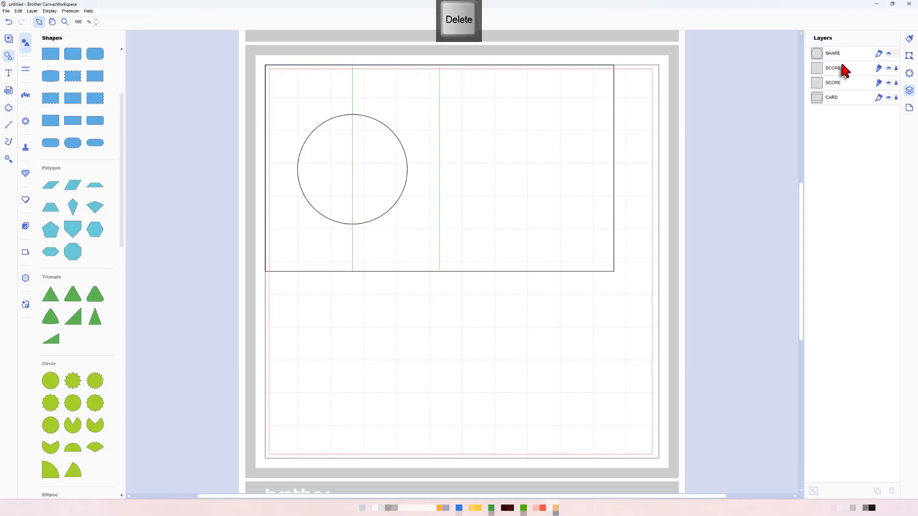
- Rename the circle's layer to APERTURE
click(836, 55)
double_click(833, 53)
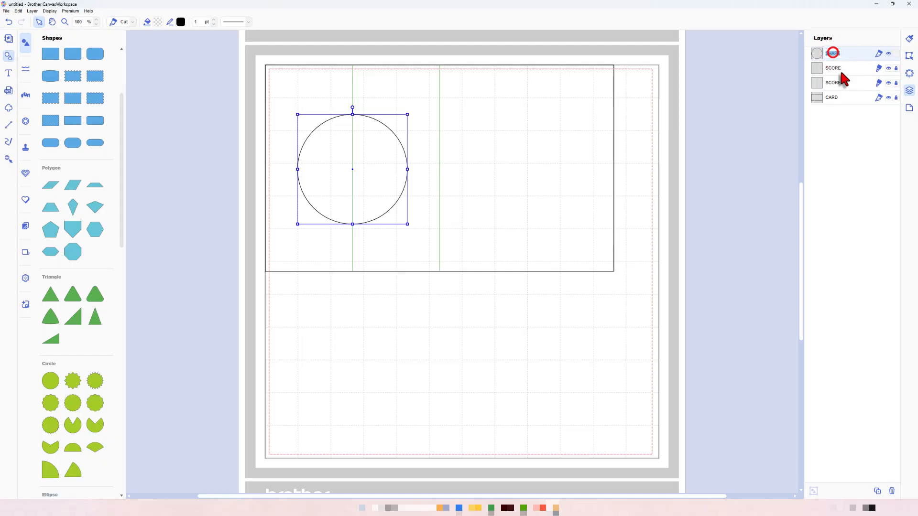
text(APERTURE)
key(Return)
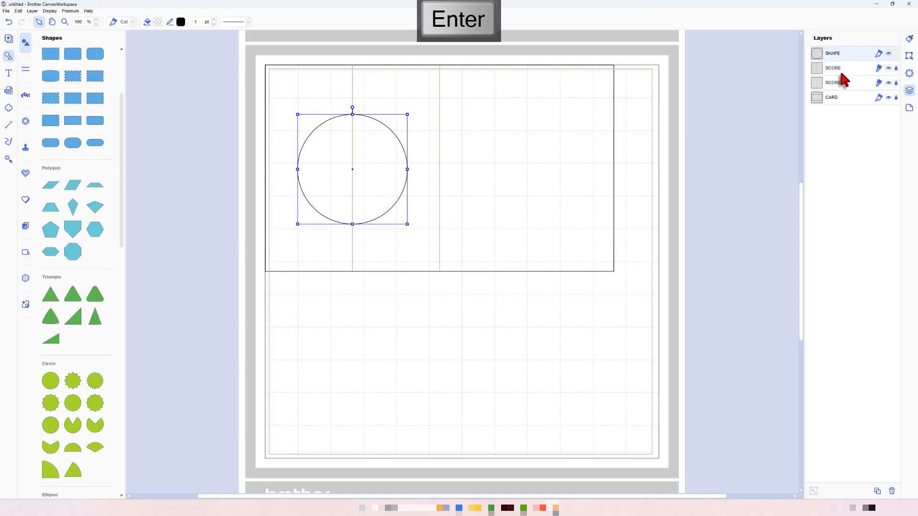
- Nudge the APERTURE circle straight up until its top edge meets the first horizontal grid line below the card's upper edge
key(Up)
key(Up)
key(Up)
key(Up)
key(Up)
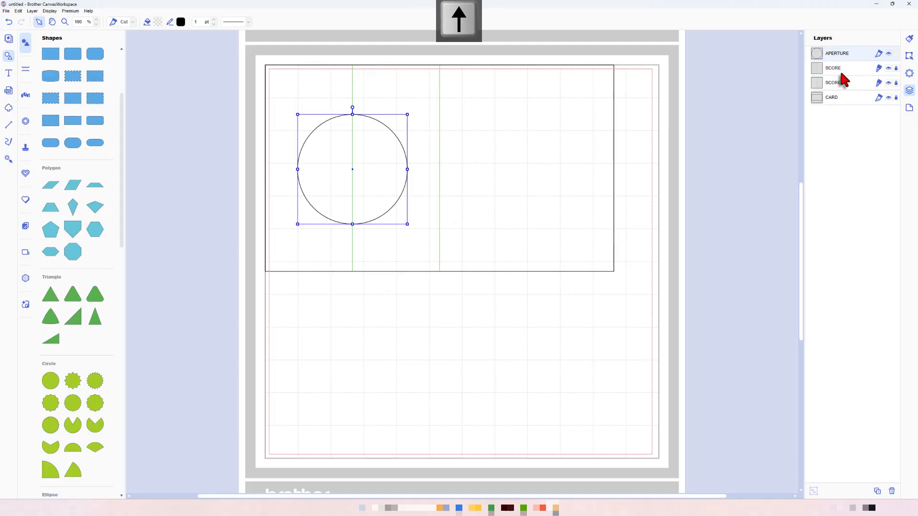
key(Up)
key(Up)
key(Up)
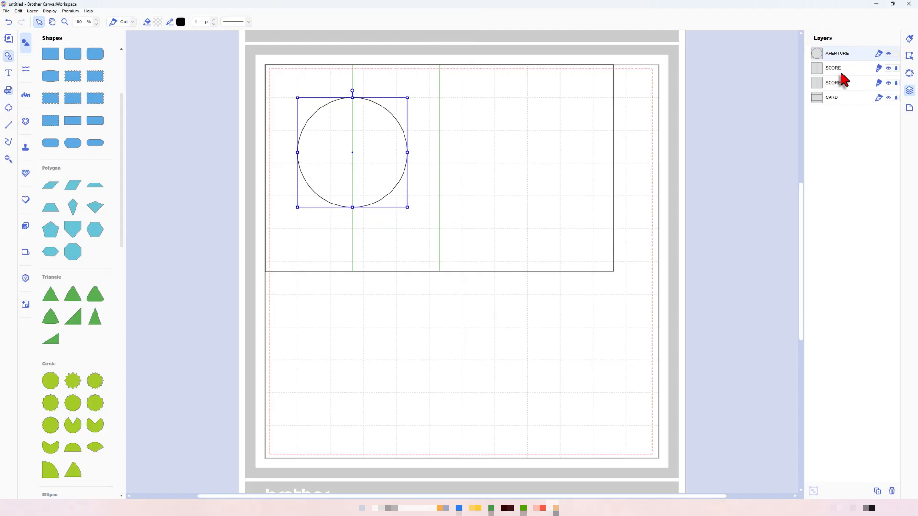
click(733, 115)
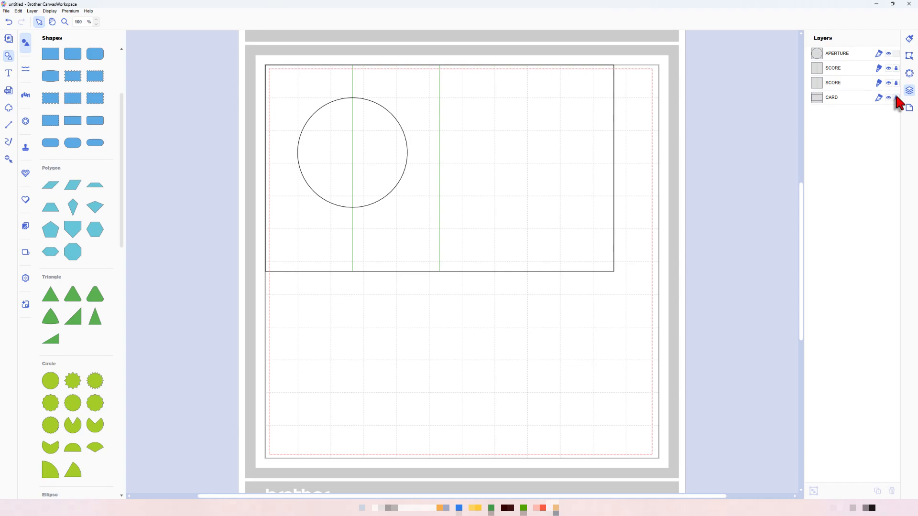
- Unlock the CARD layer and create a 3 mm inward offset of its outline with bevel corners, leaving the original line as is
click(697, 180)
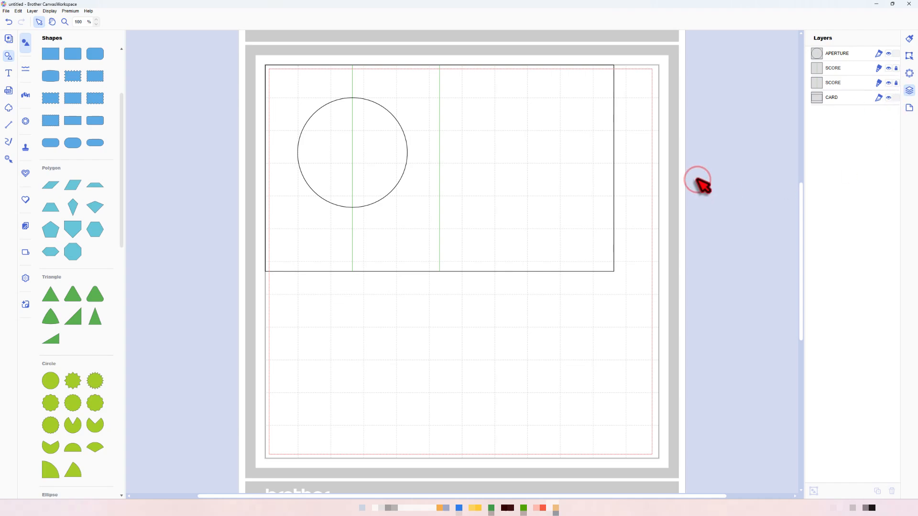
click(606, 137)
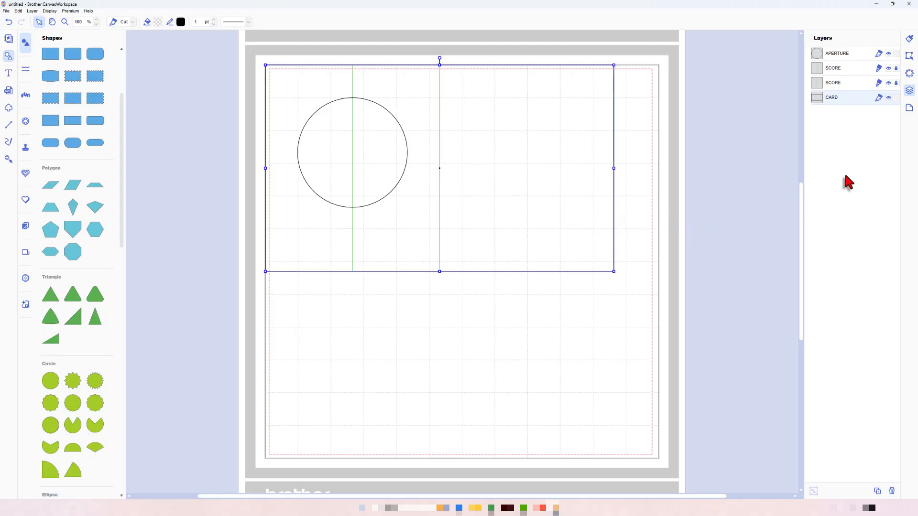
click(909, 55)
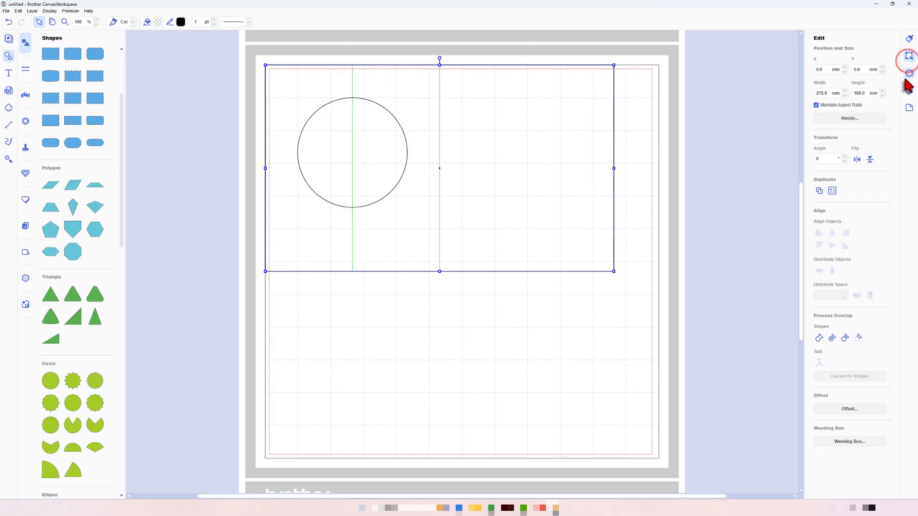
click(849, 409)
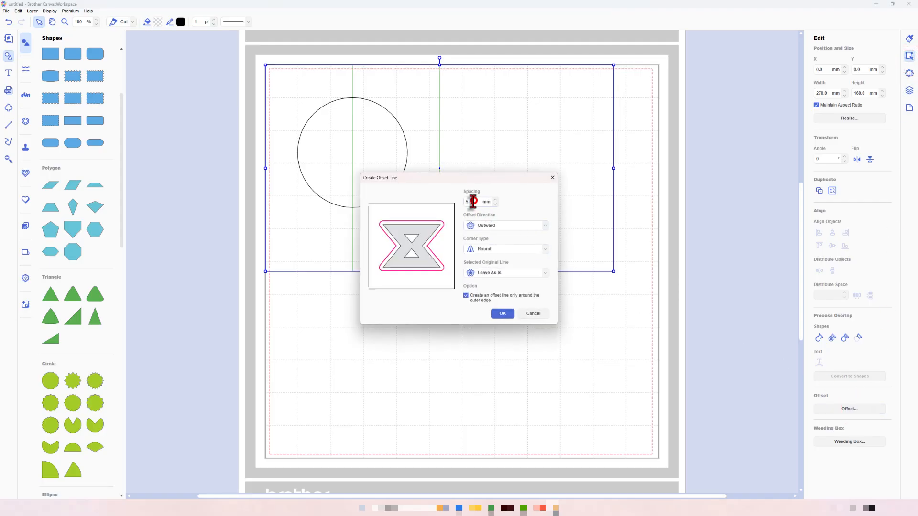
drag(473, 201, 456, 200)
click(491, 228)
click(488, 247)
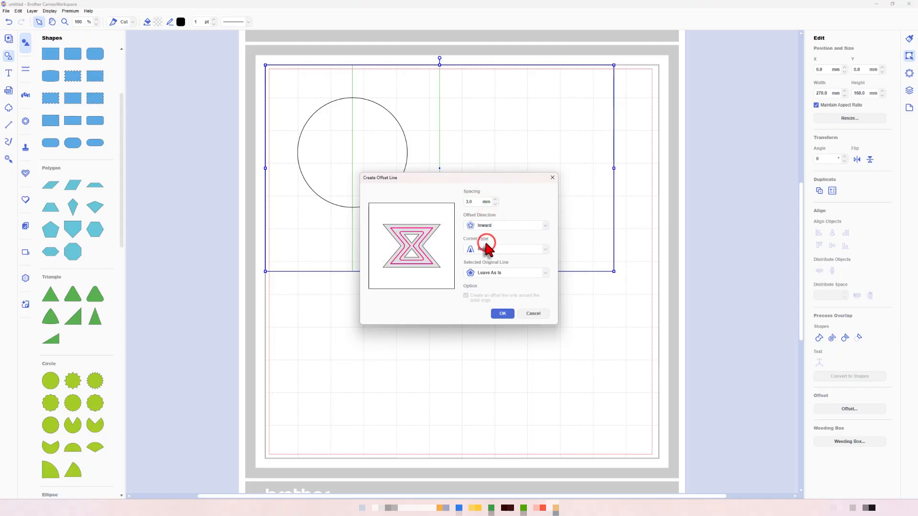
click(486, 249)
click(487, 272)
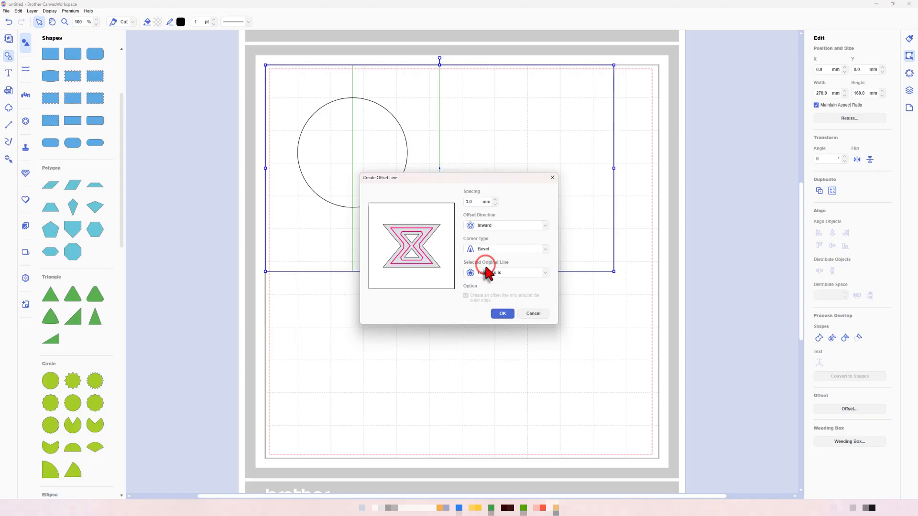
click(503, 314)
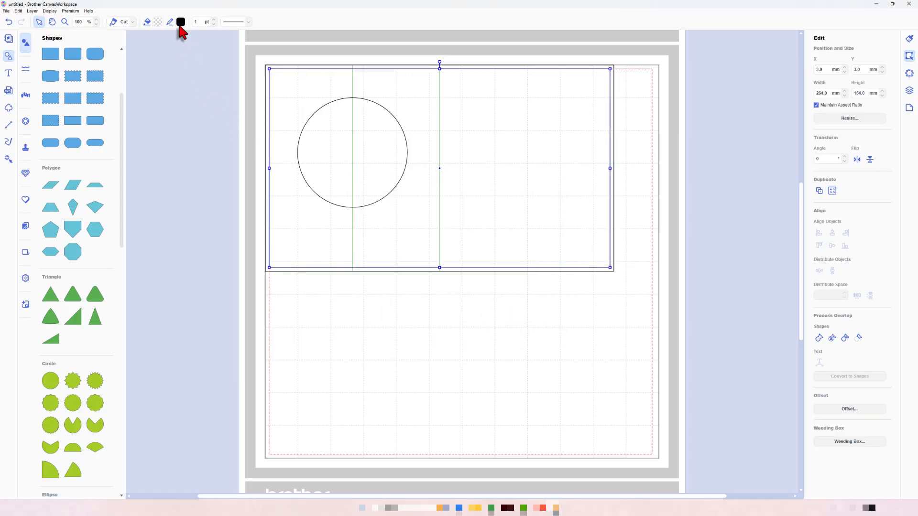
- Set the line colour of the inner offset rectangle to red
click(180, 23)
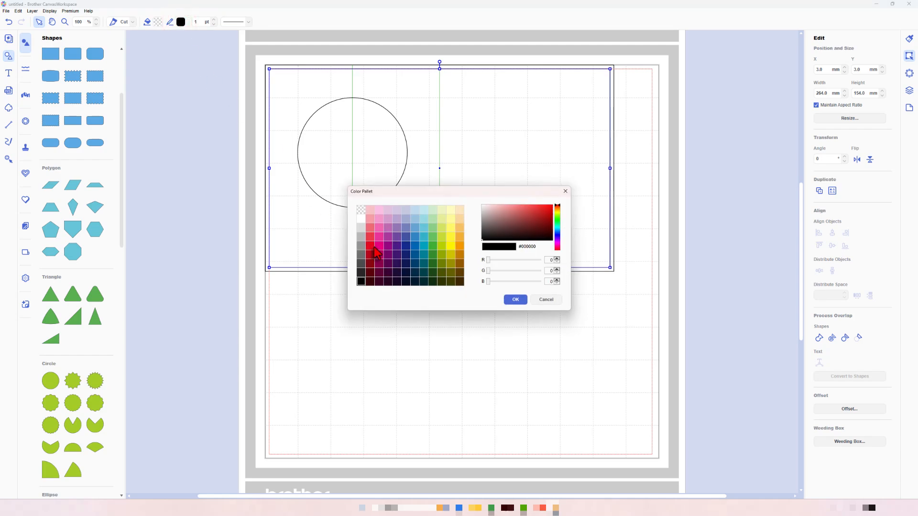
click(370, 246)
click(514, 300)
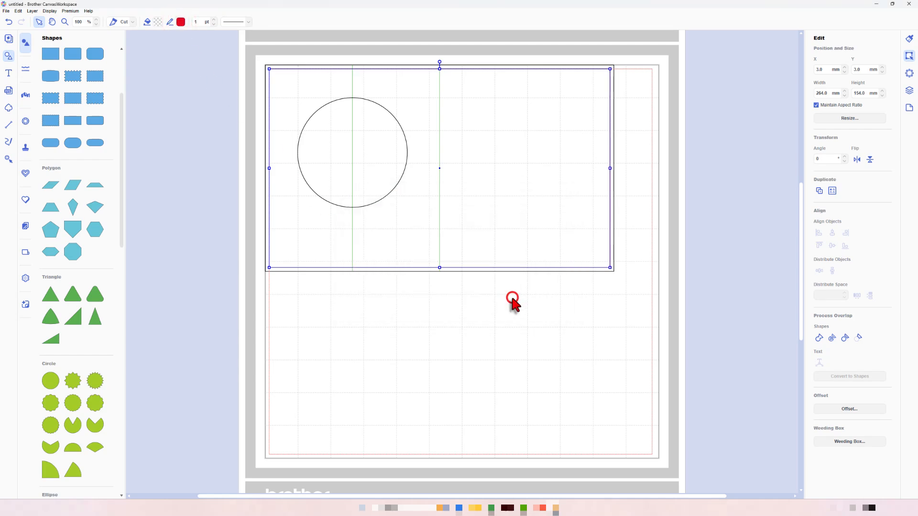
- Create a 3 mm outward offset of the APERTURE circle with round corners, leaving the original line as is
click(603, 320)
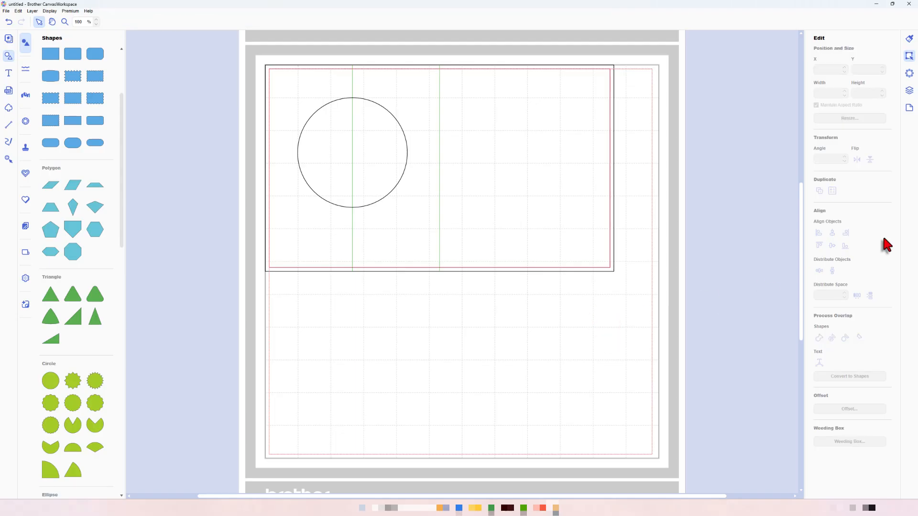
click(908, 92)
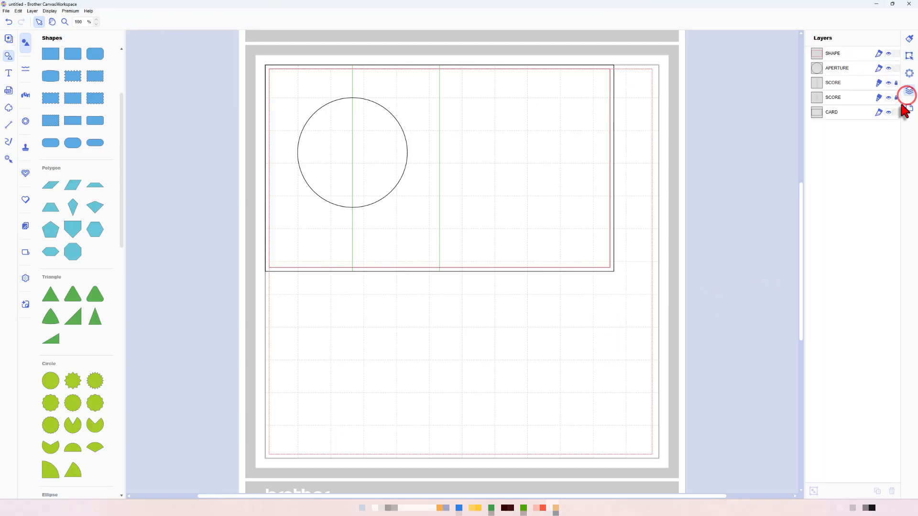
click(849, 69)
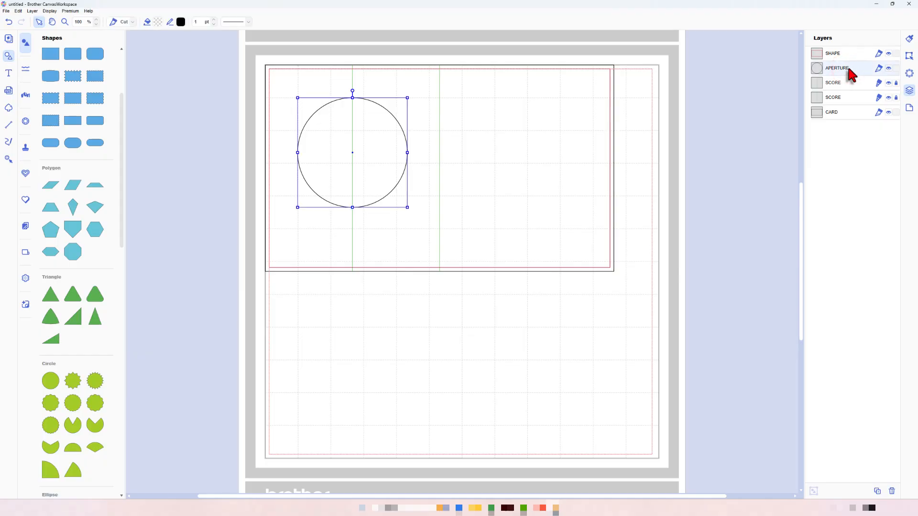
click(909, 56)
click(849, 409)
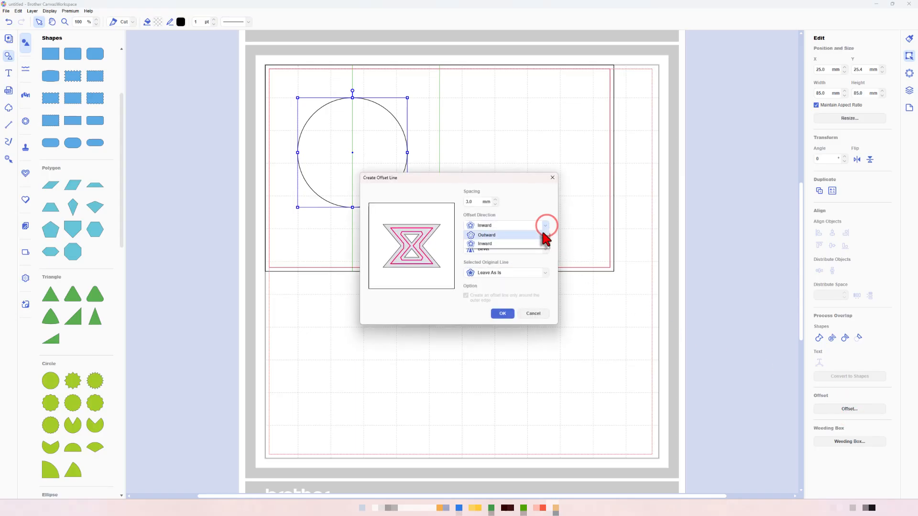
click(543, 235)
click(543, 248)
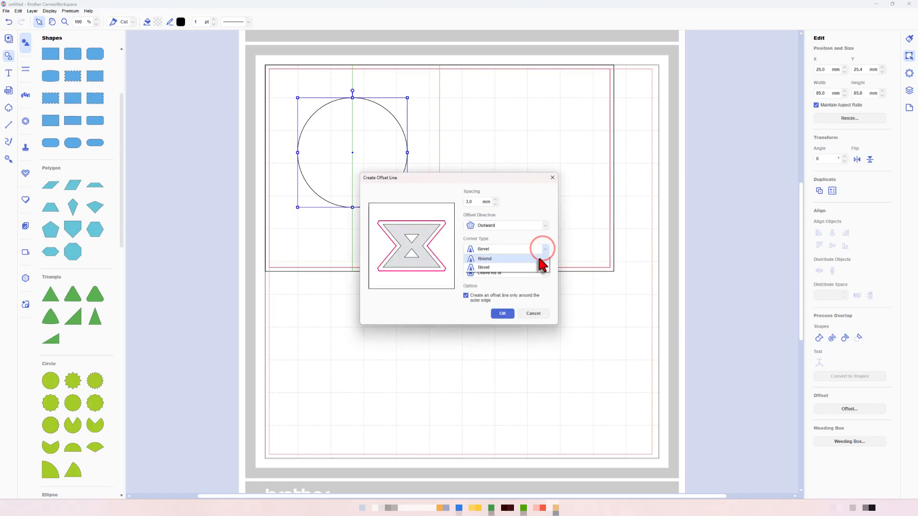
click(540, 256)
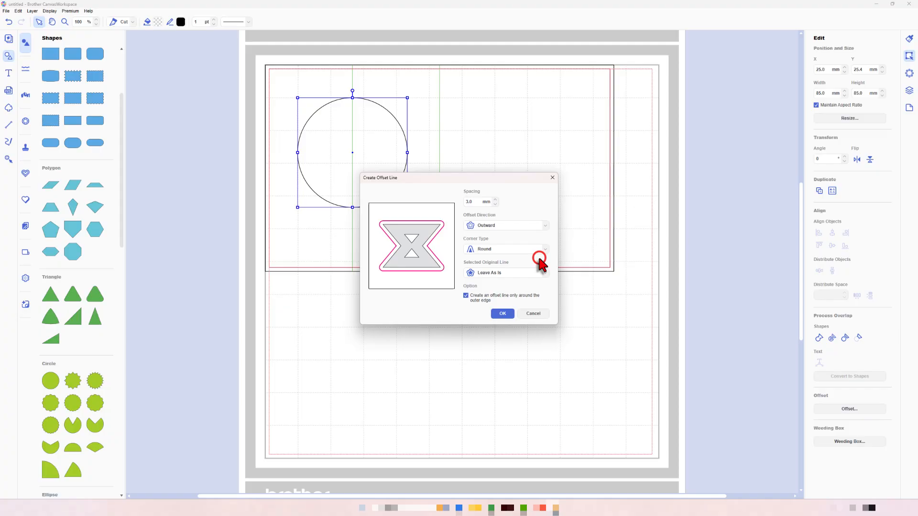
click(501, 314)
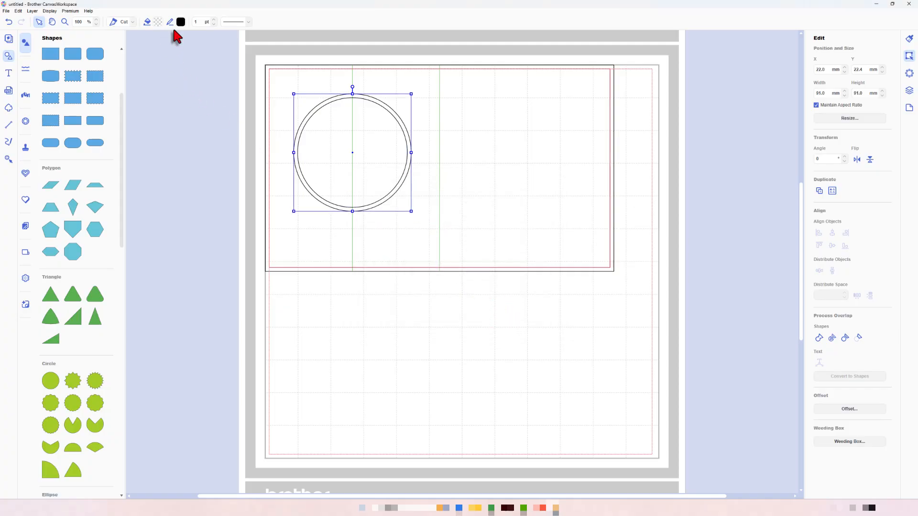
- Set the line colour of the outer offset circle to red and deselect it
click(180, 24)
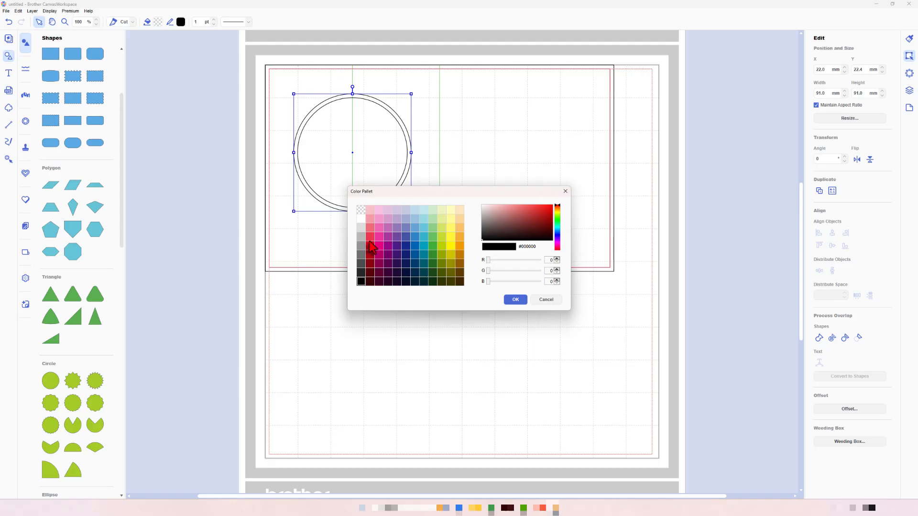
click(371, 245)
click(519, 299)
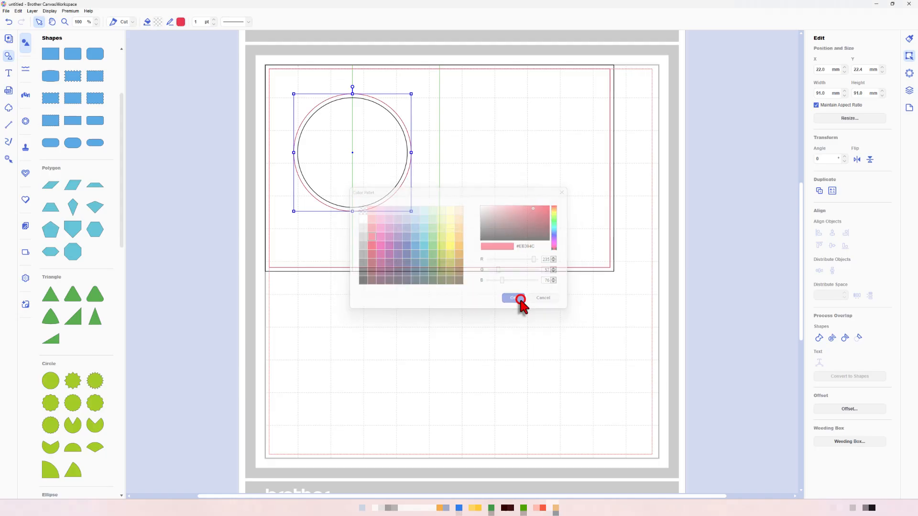
click(653, 300)
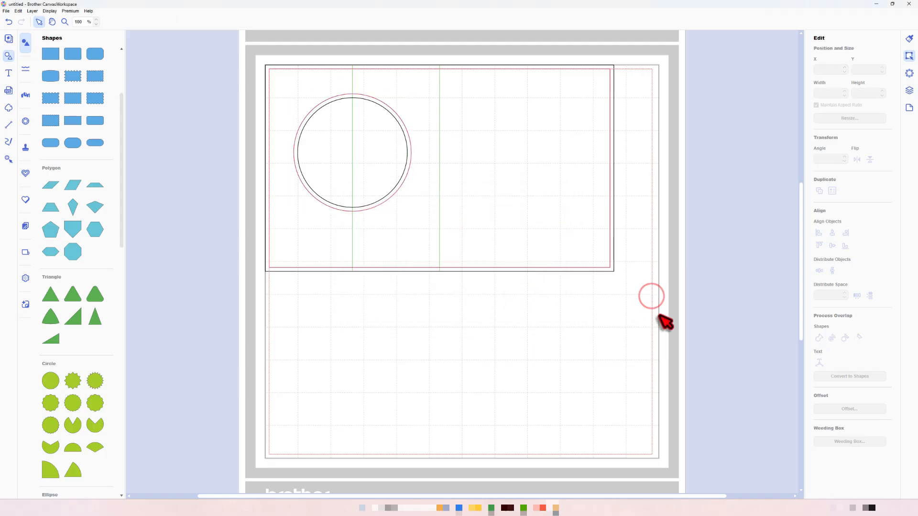
right_click(658, 315)
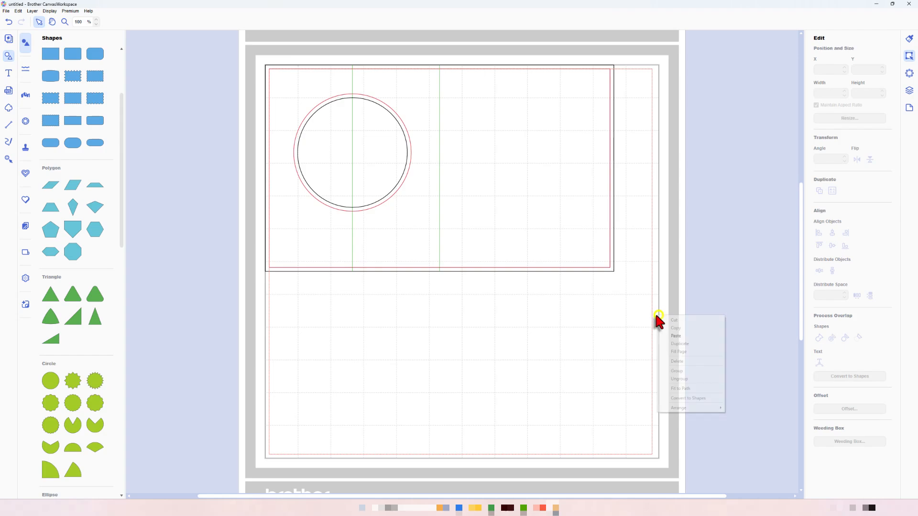
- Add a plain square below the card and resize it without keeping proportions to 6 mm wide and 160 mm high
drag(122, 154, 480, 368)
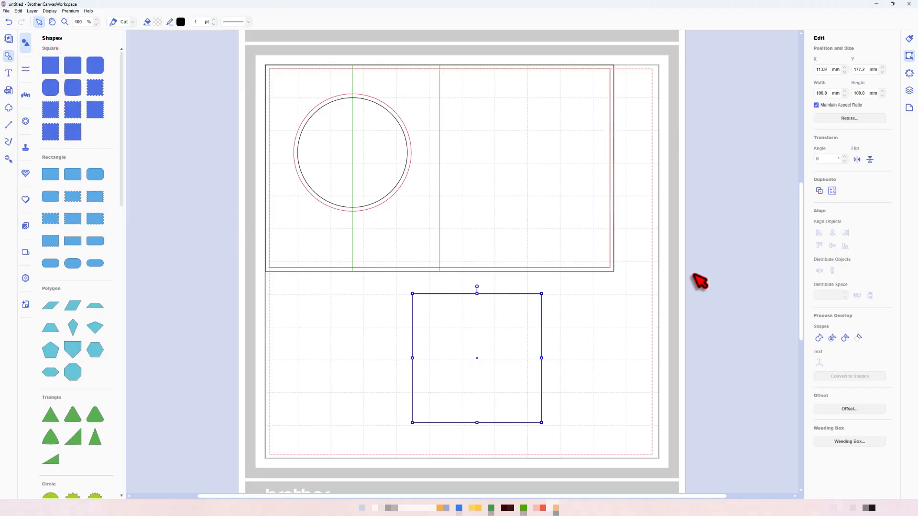
click(816, 105)
double_click(819, 93)
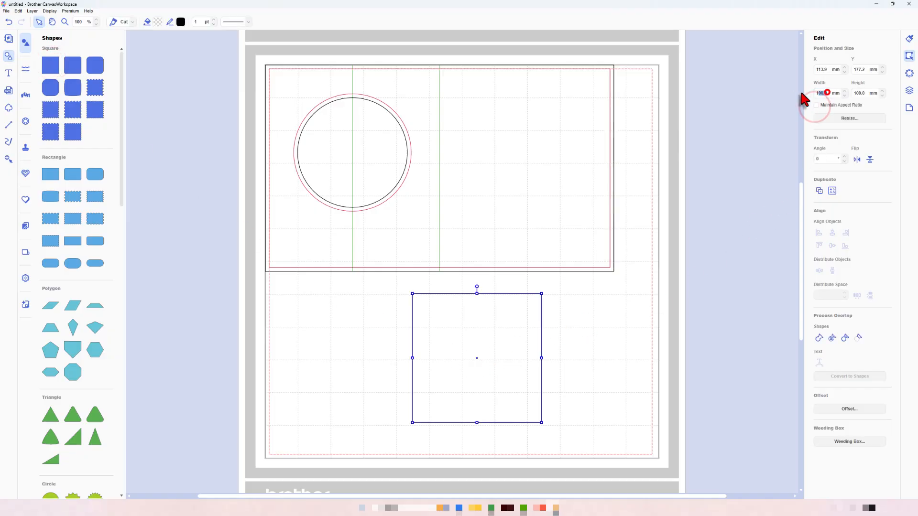
text(6)
key(Return)
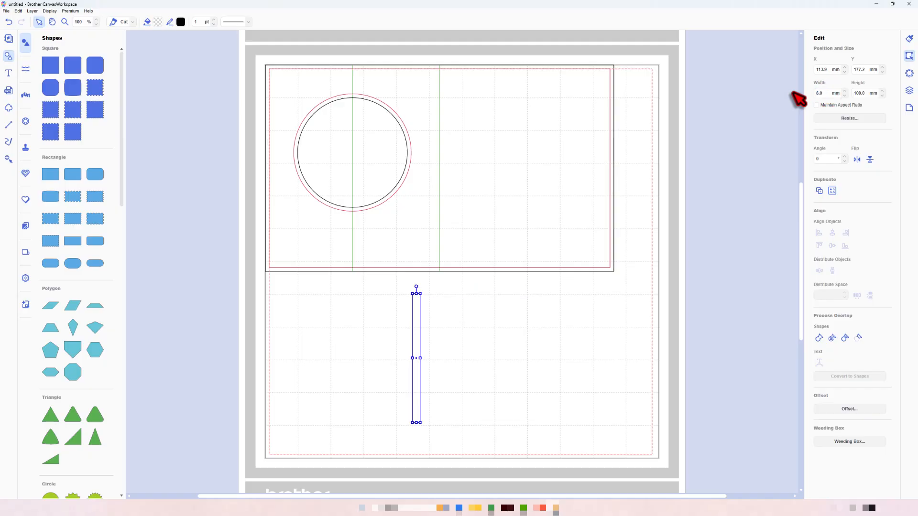
double_click(864, 93)
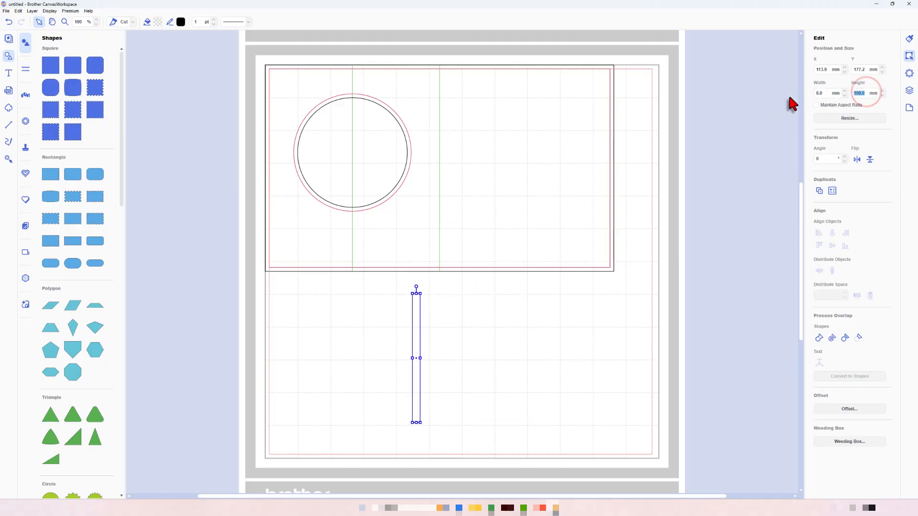
text(160)
key(Return)
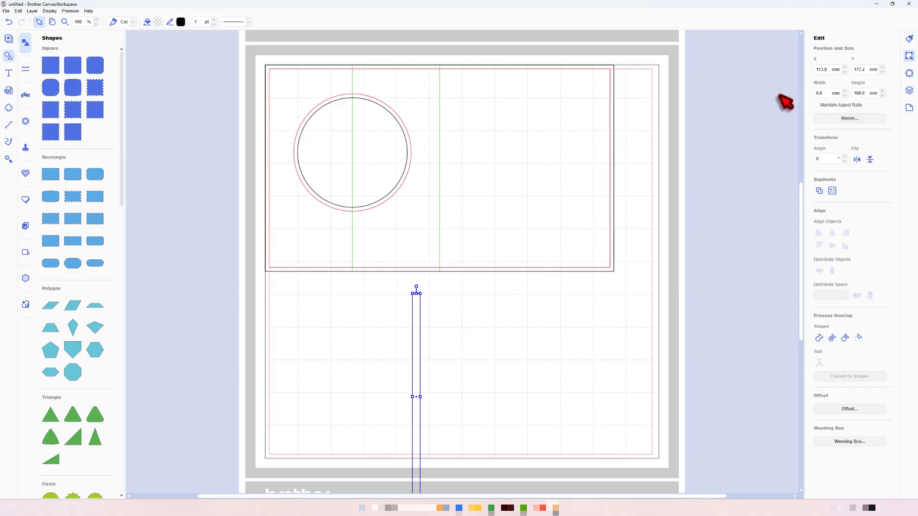
- Position the narrow strip over the first score line at X 64.5 mm and Y 0 mm
double_click(823, 70)
text(64.5)
key(Return)
double_click(863, 69)
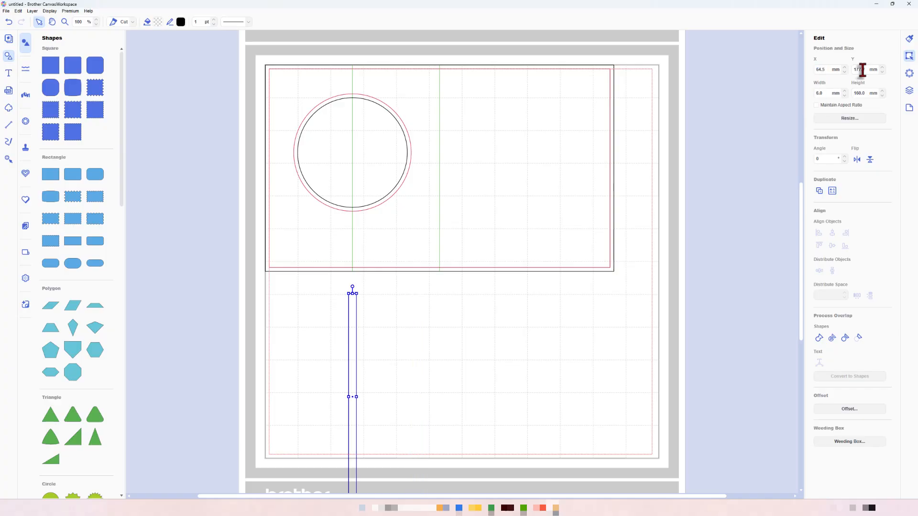
text(0)
key(Return)
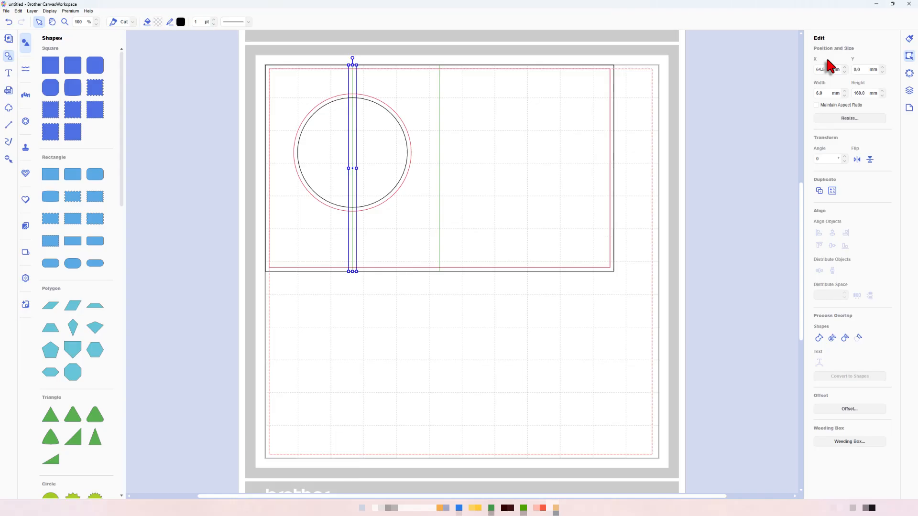
- Copy and paste the strip, placing the duplicate over the centre score line at X 132 mm and Y 0 mm
key(ctrl+g)
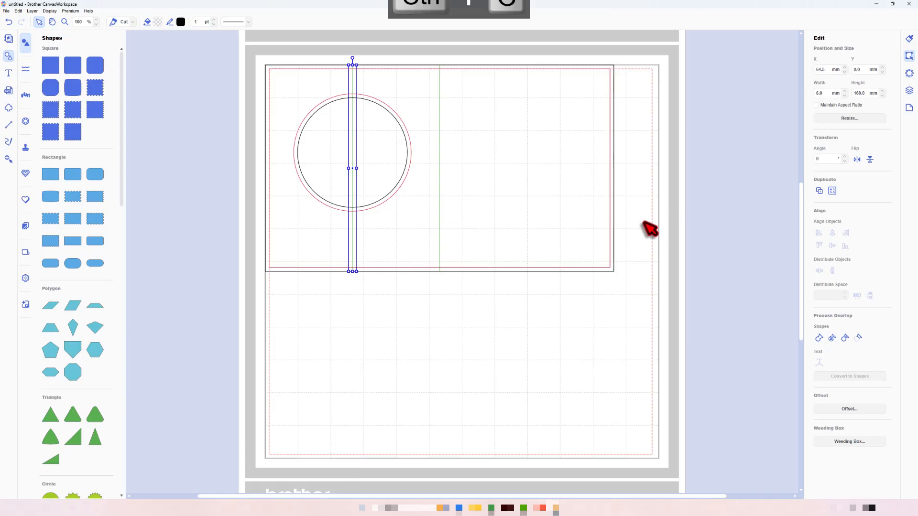
key(ctrl+v)
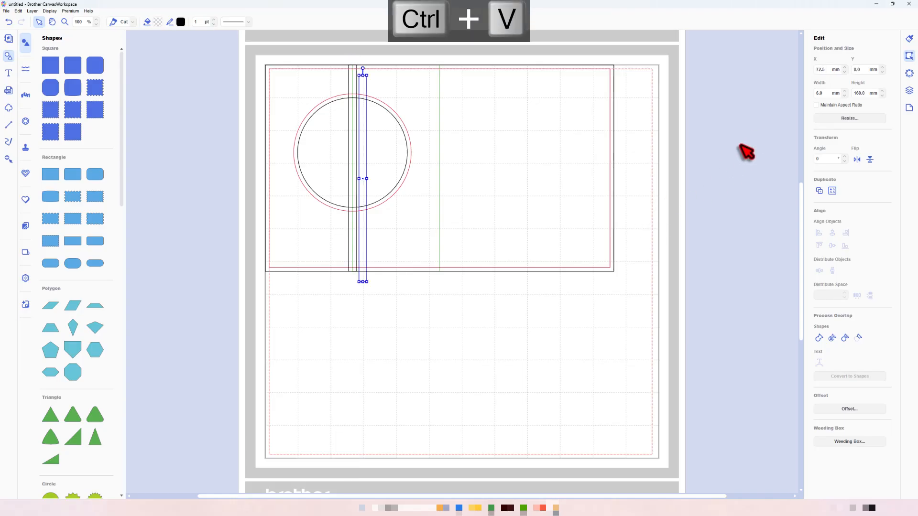
double_click(826, 69)
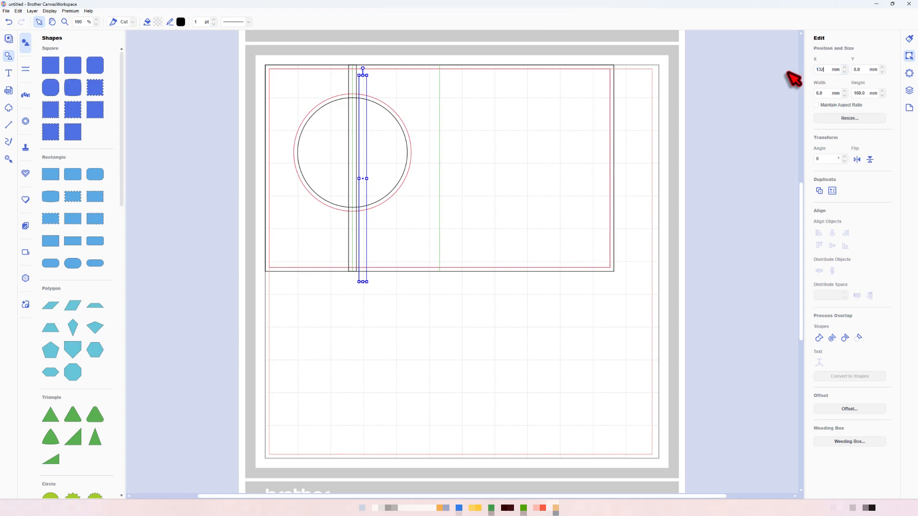
key(Return)
double_click(863, 68)
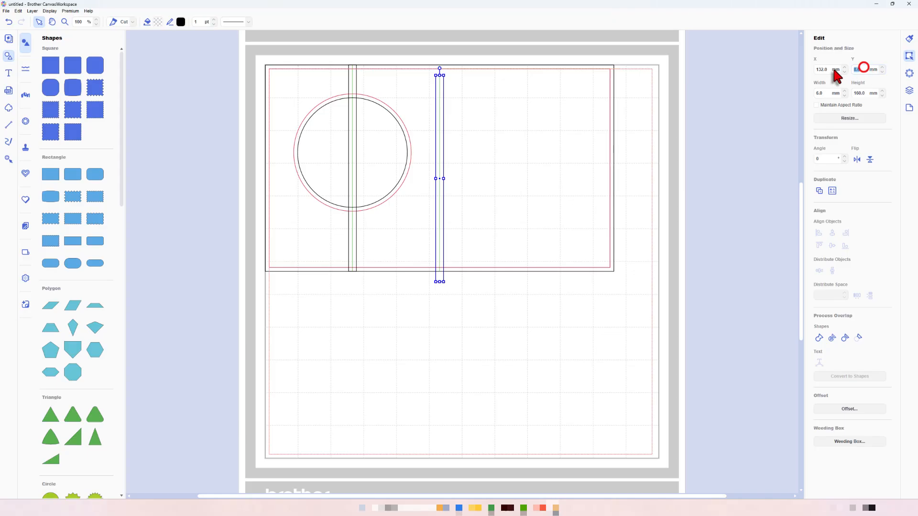
text(0)
key(Return)
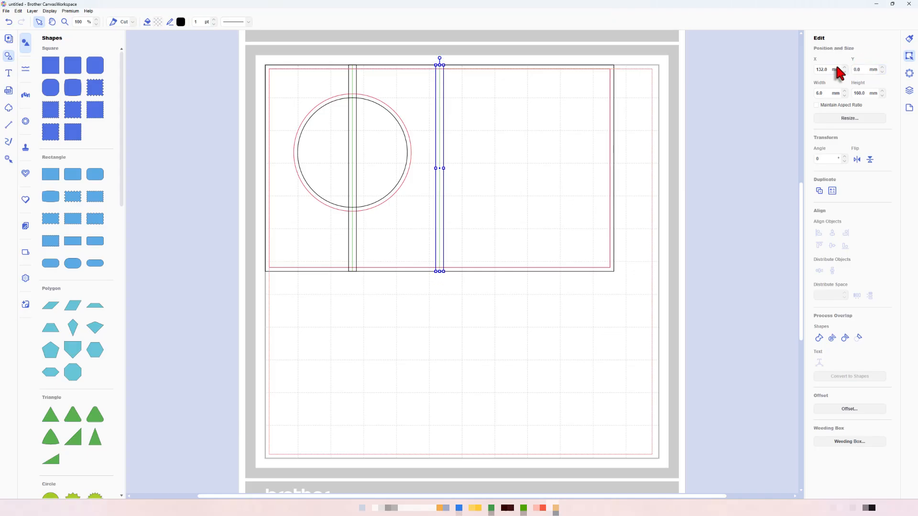
- Subtract both narrow strips from the red inner offset rectangle to split it into three panels
click(910, 90)
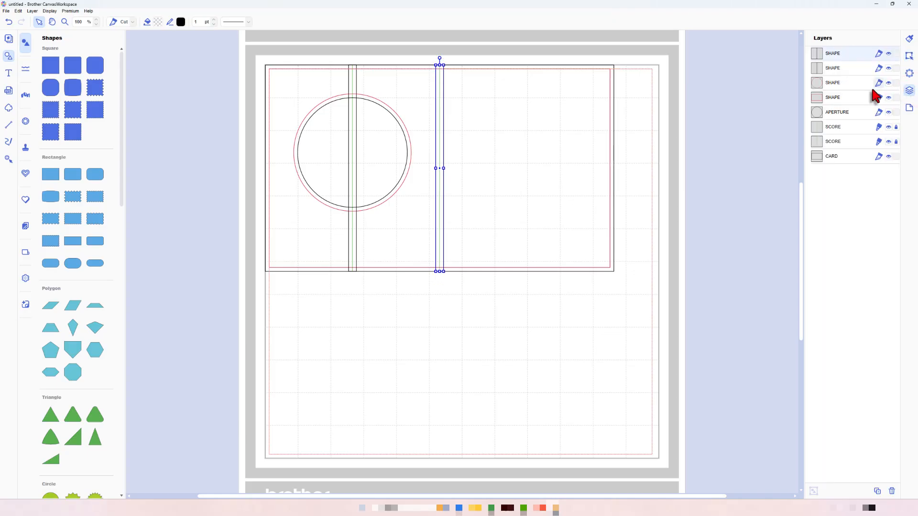
click(845, 97)
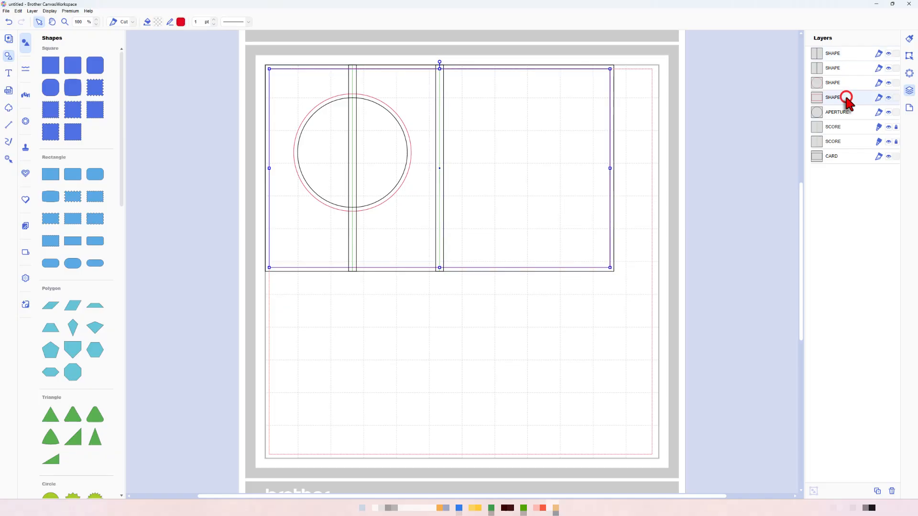
ctrl+click(842, 67)
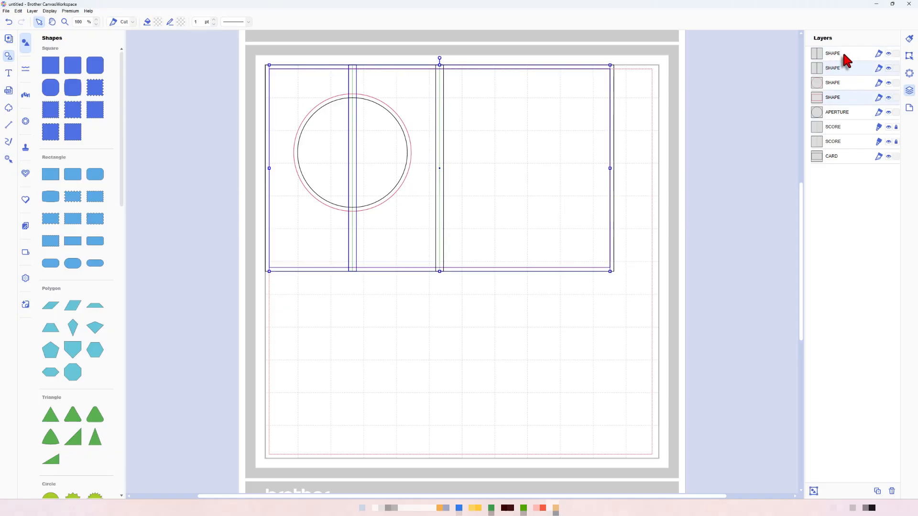
ctrl+click(843, 54)
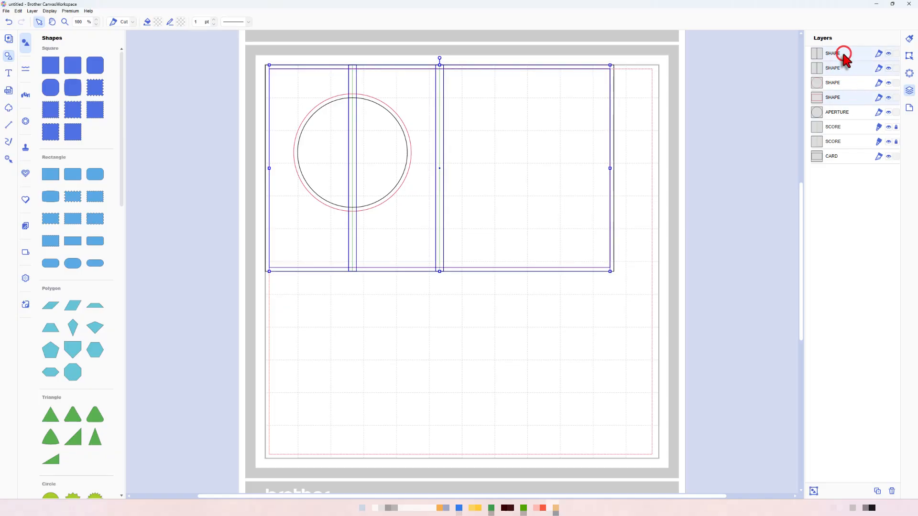
click(907, 57)
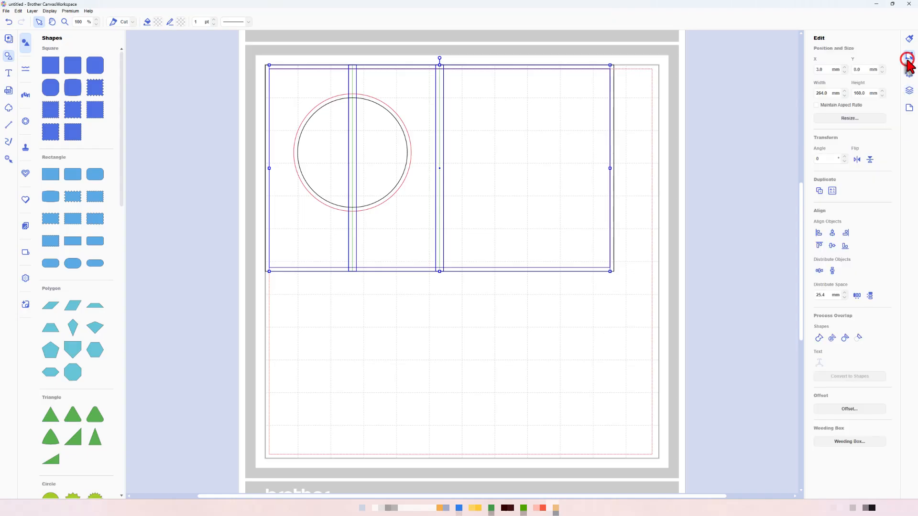
click(859, 338)
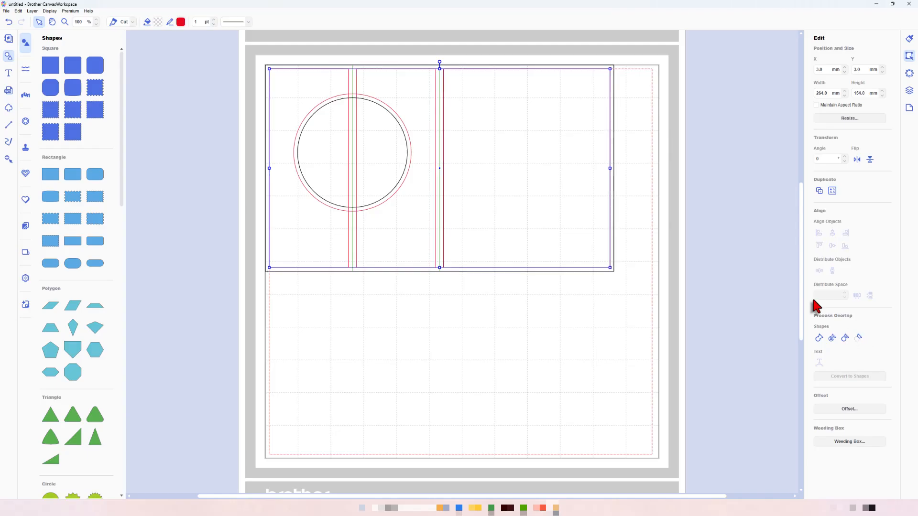
click(730, 205)
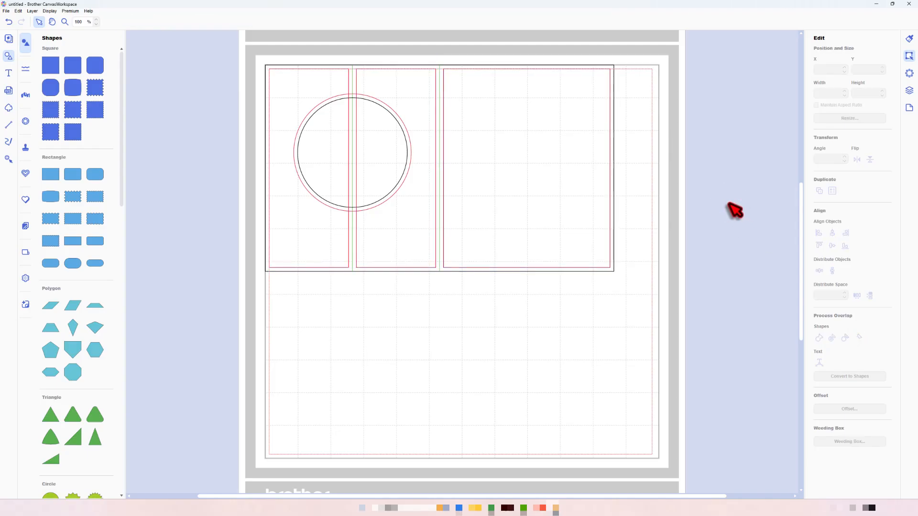
- Bring the red offset circle around the aperture to the front of the layer order
click(908, 92)
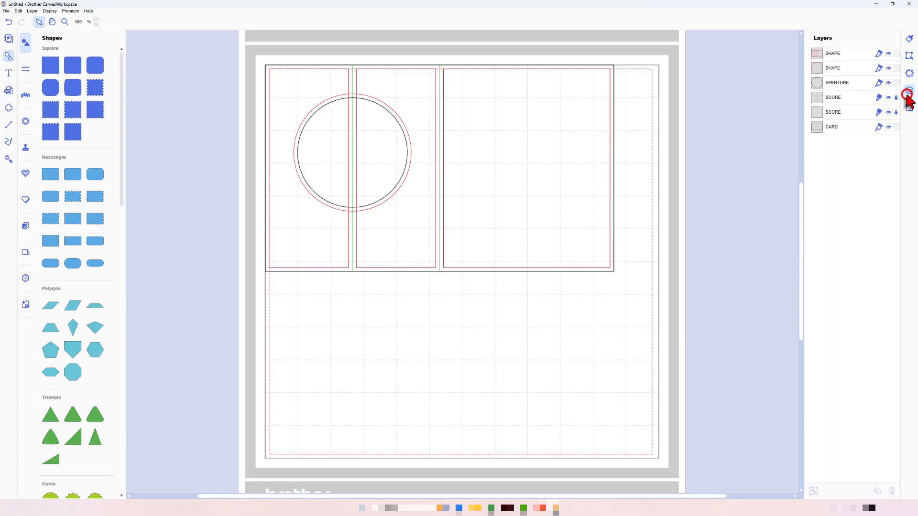
click(857, 68)
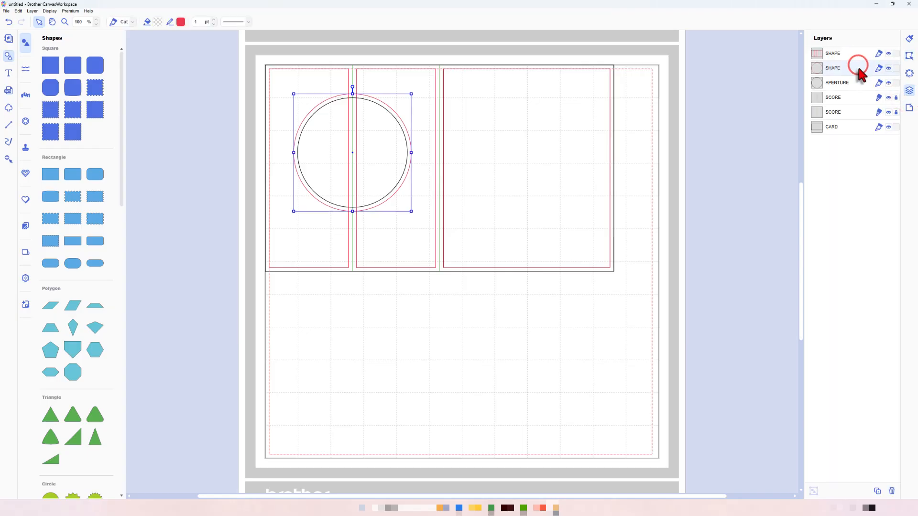
key(ctrl+shift+bracketright)
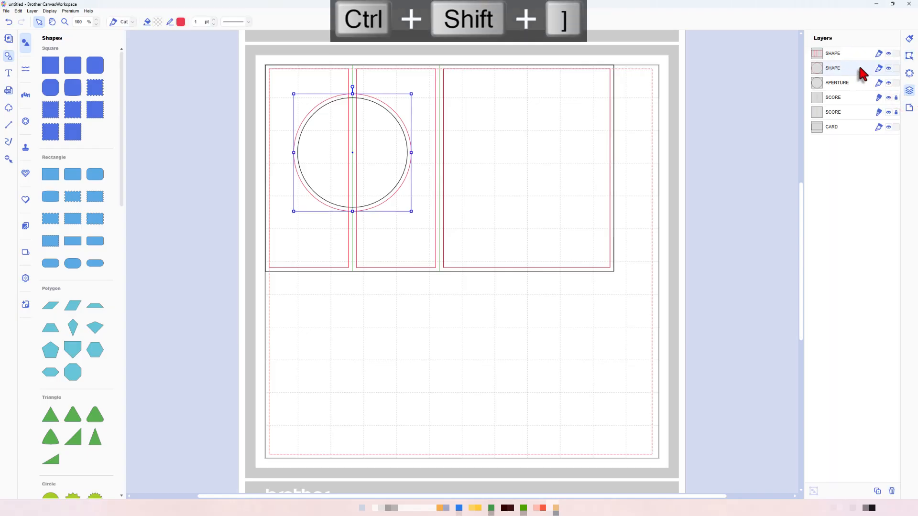
- Subtract the red offset circle from the three red panels to clear them around the aperture
click(859, 67)
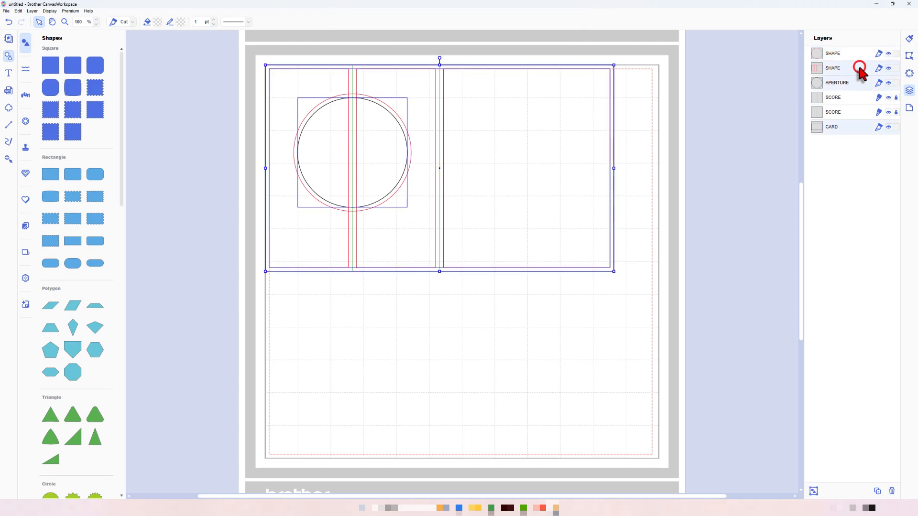
shift+click(854, 54)
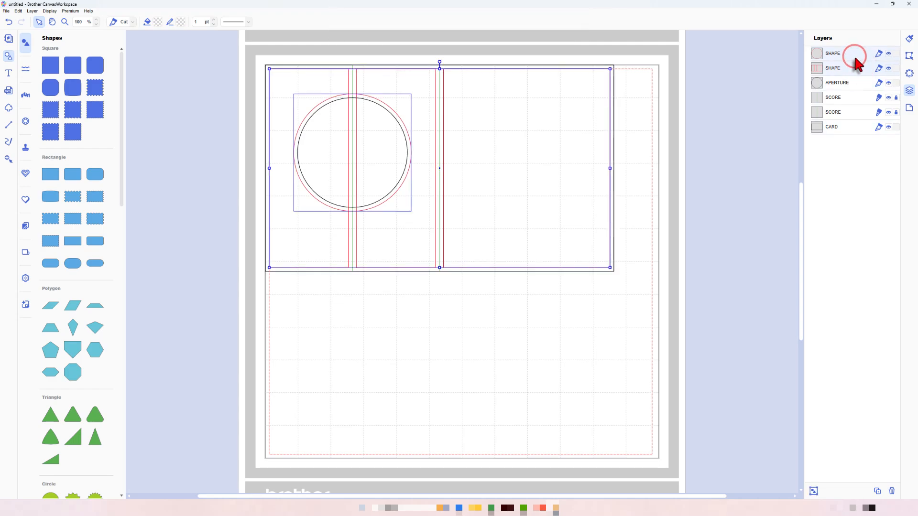
click(909, 56)
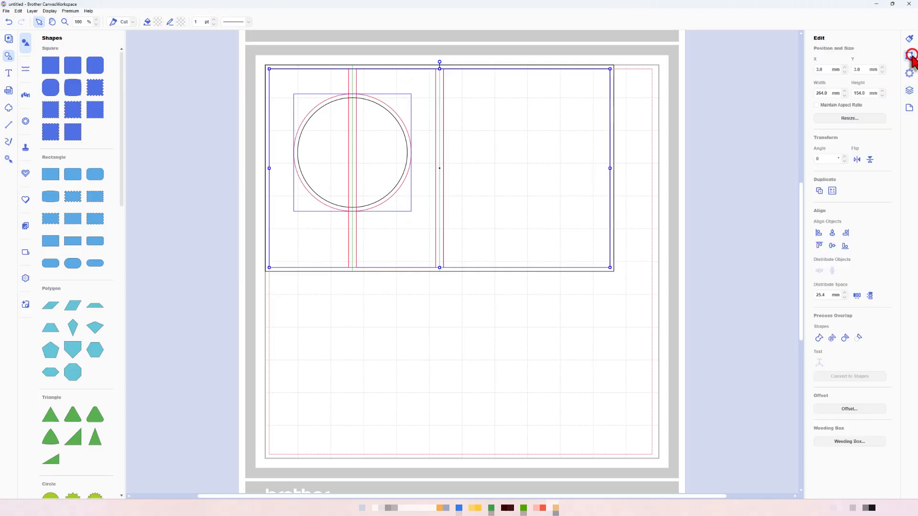
click(859, 338)
click(729, 214)
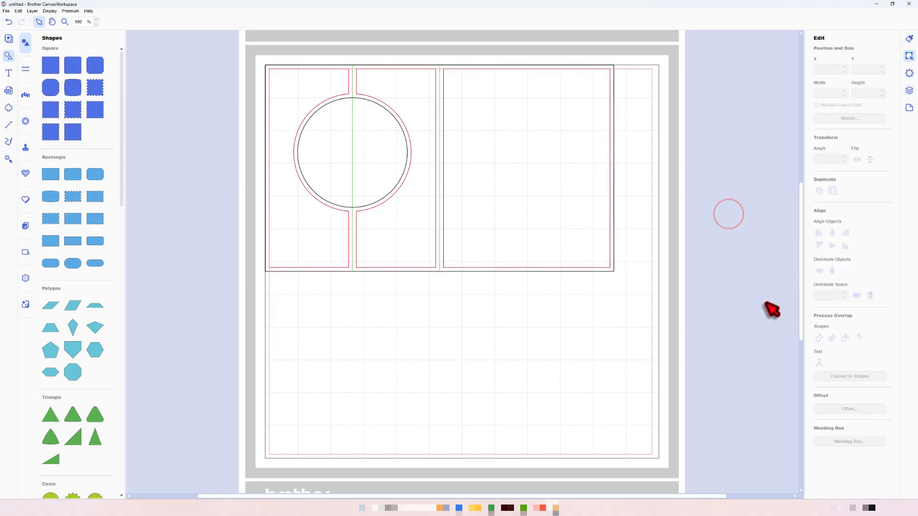
- Rename the combined red panel layer to MATT
click(909, 91)
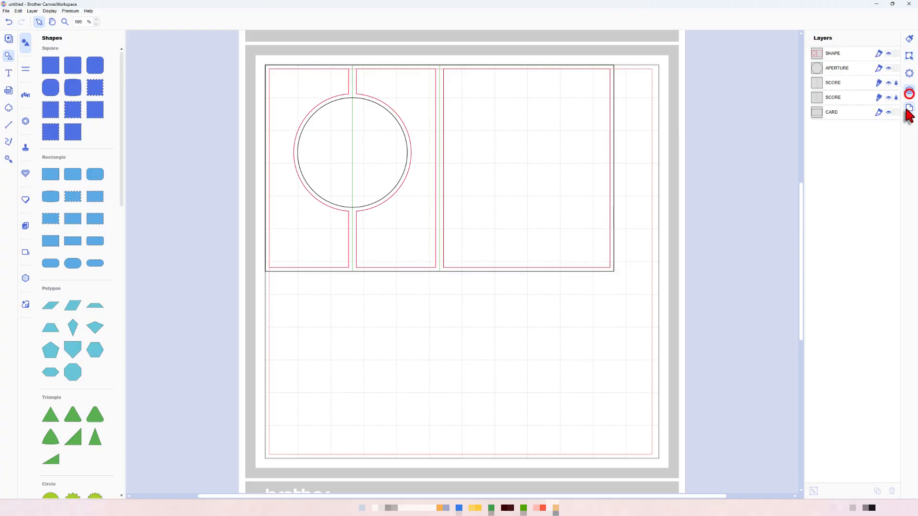
click(833, 53)
click(833, 53)
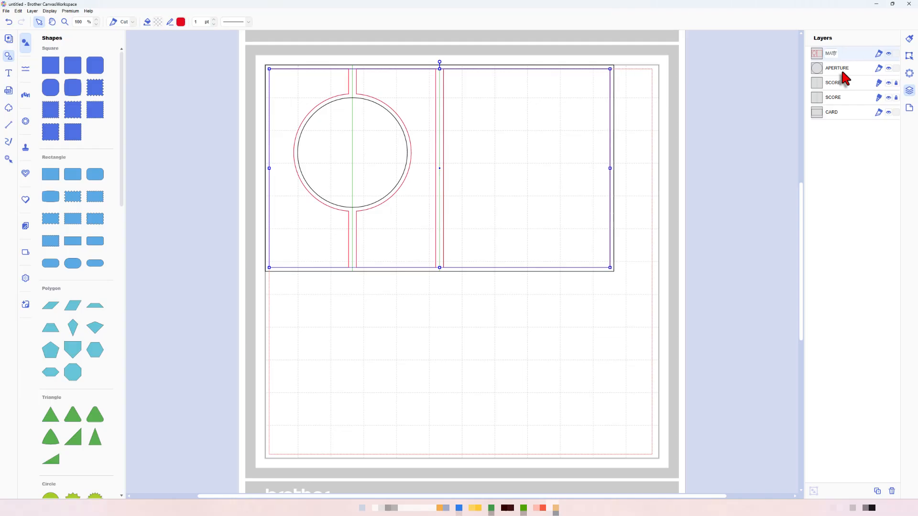
key(Return)
- Move the APERTURE layer below the CARD layer in the stacking order
click(846, 70)
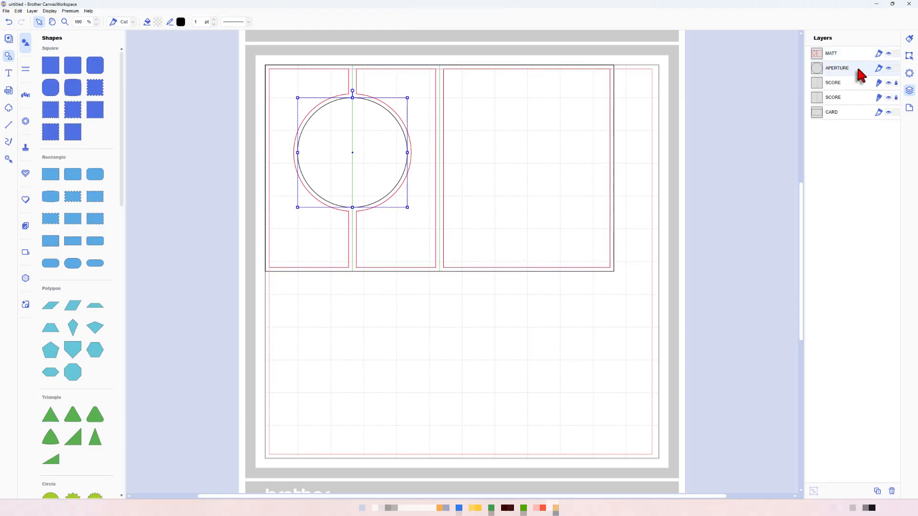
drag(859, 69, 854, 118)
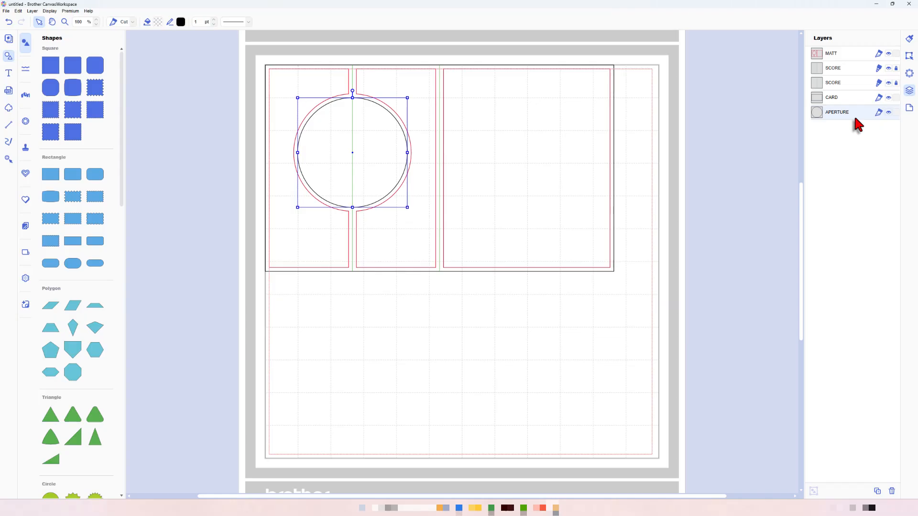
click(856, 144)
- Unlock both SCORE layers, group them with the CARD and APERTURE layers, and name the group CARD
click(894, 83)
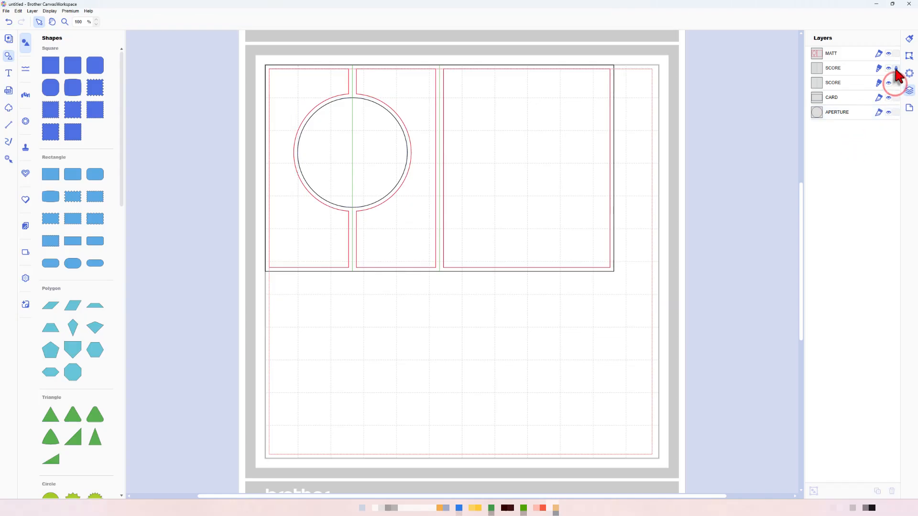
click(851, 113)
shift+click(846, 71)
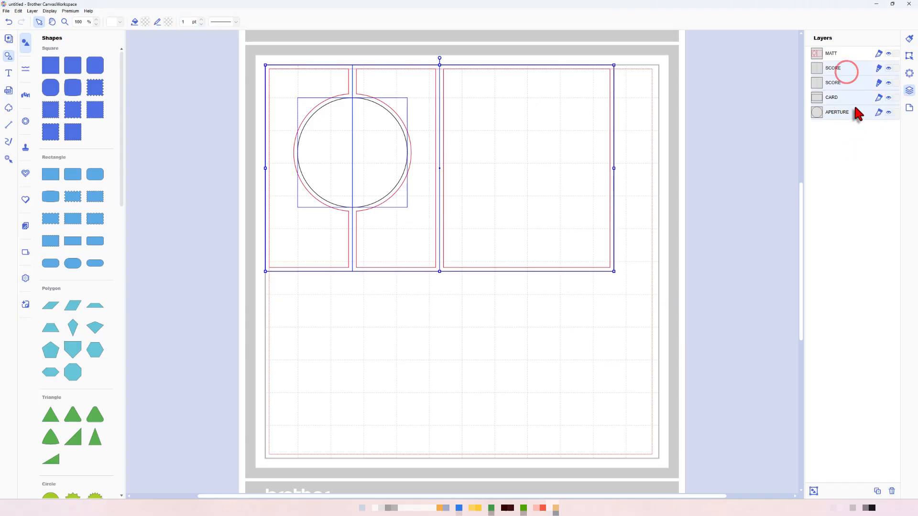
key(ctrl+g)
double_click(832, 67)
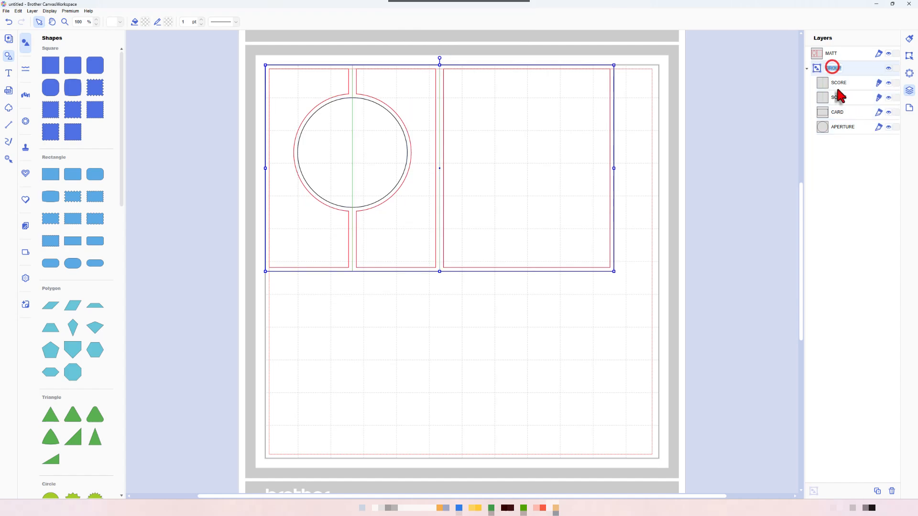
text(CARD)
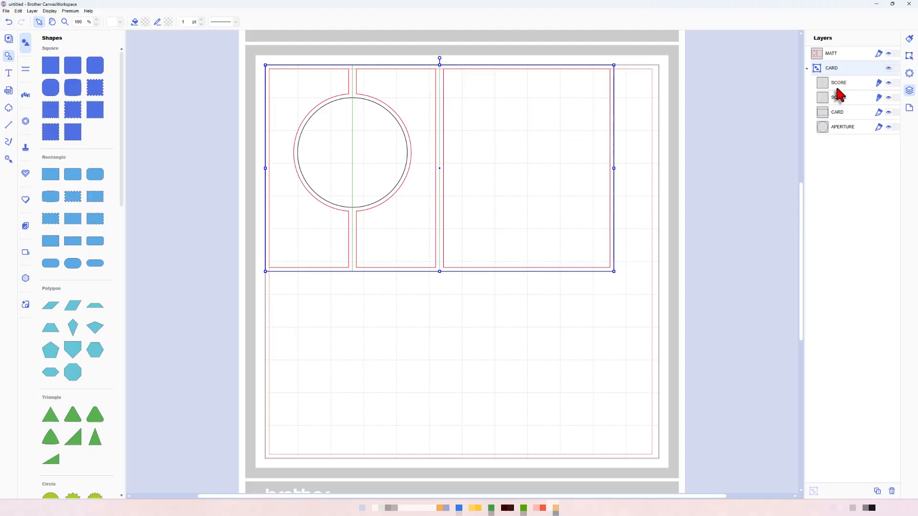
- Nudge the MATT shape and CARD group together down and right inside the mat's cutting margin, and lock both
click(850, 54)
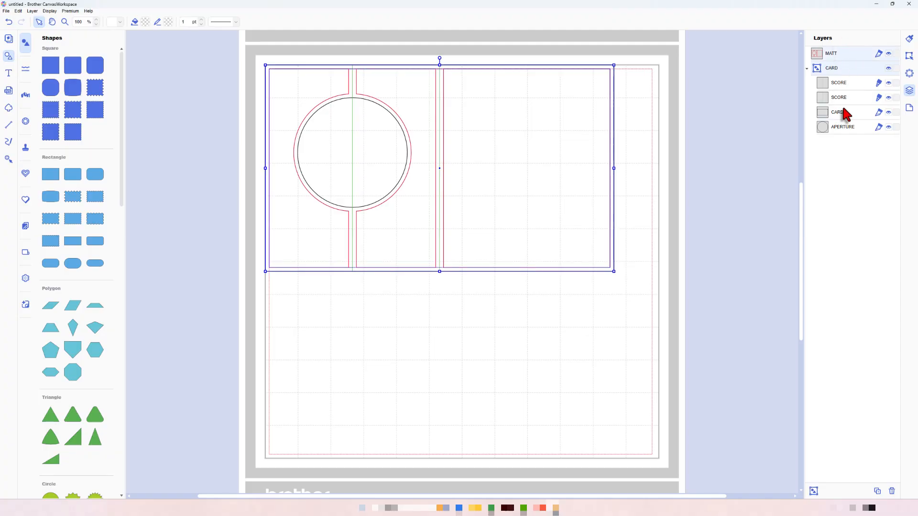
key(shift+Down)
key(shift+Down)
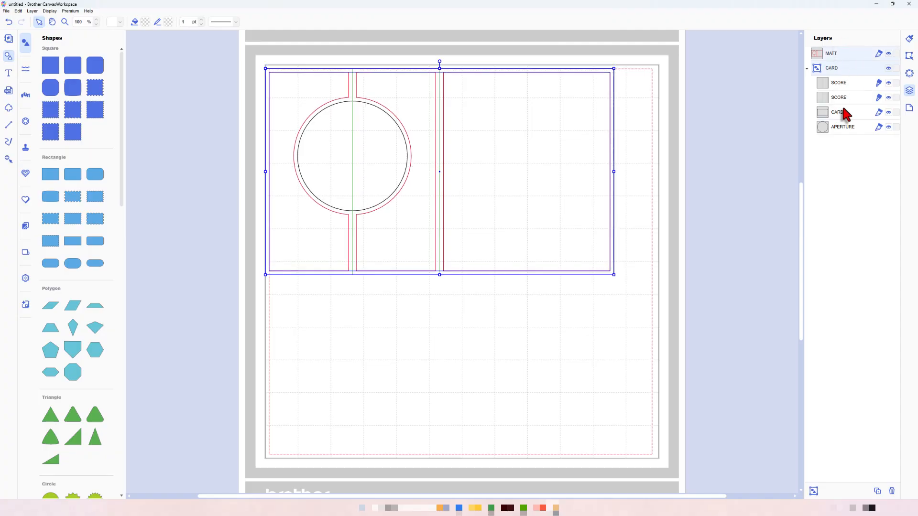
key(shift+Right)
key(shift+Right)
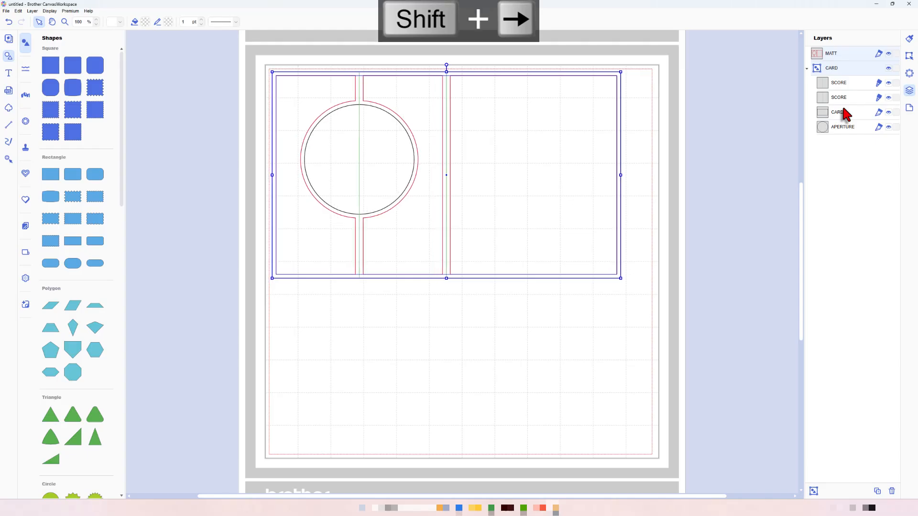
click(739, 113)
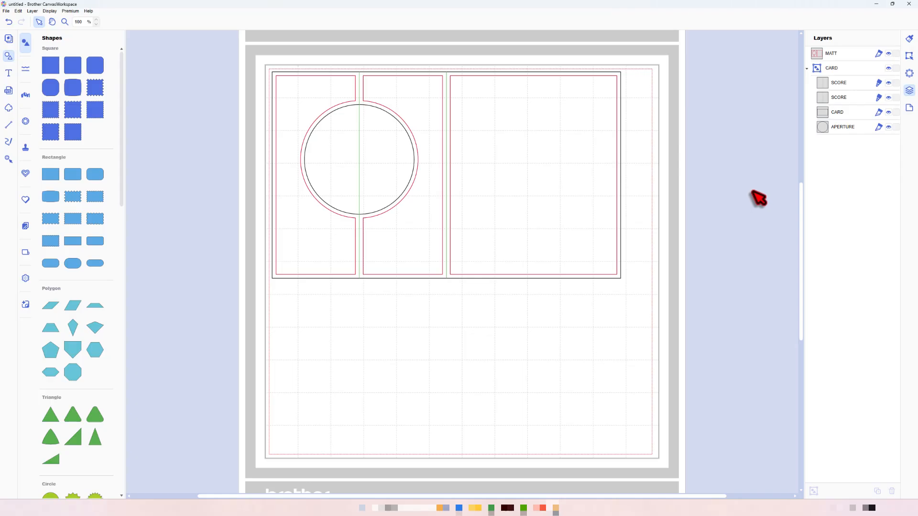
click(895, 68)
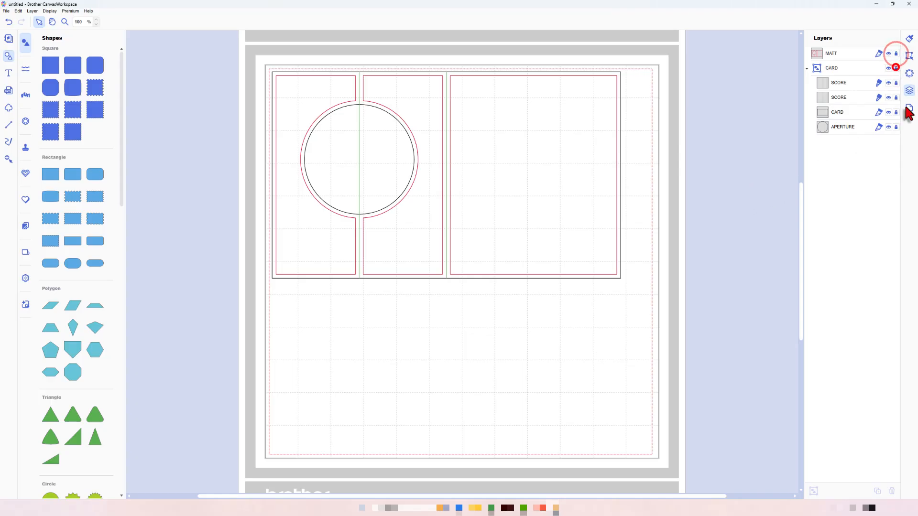
- Add a plain circle below the card and size it to 65 mm with its aspect ratio maintained
scroll(77, 344, down, 5)
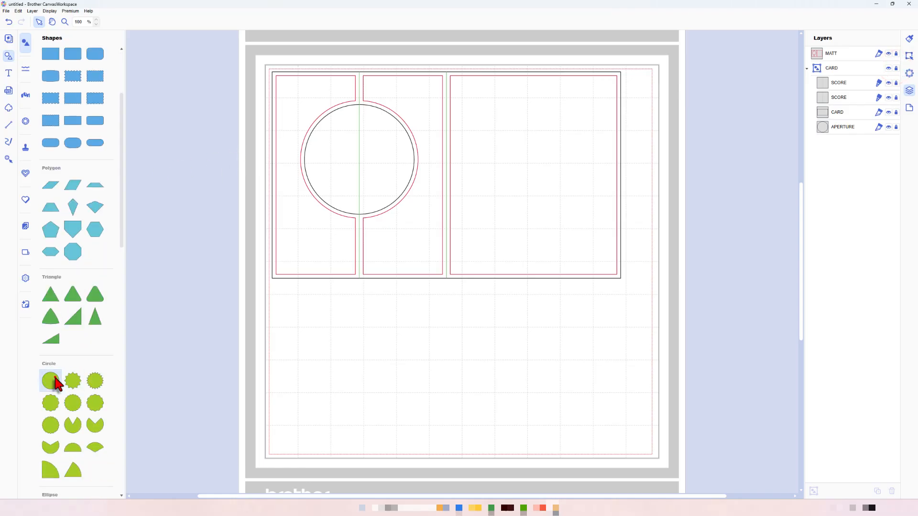
drag(56, 382, 396, 362)
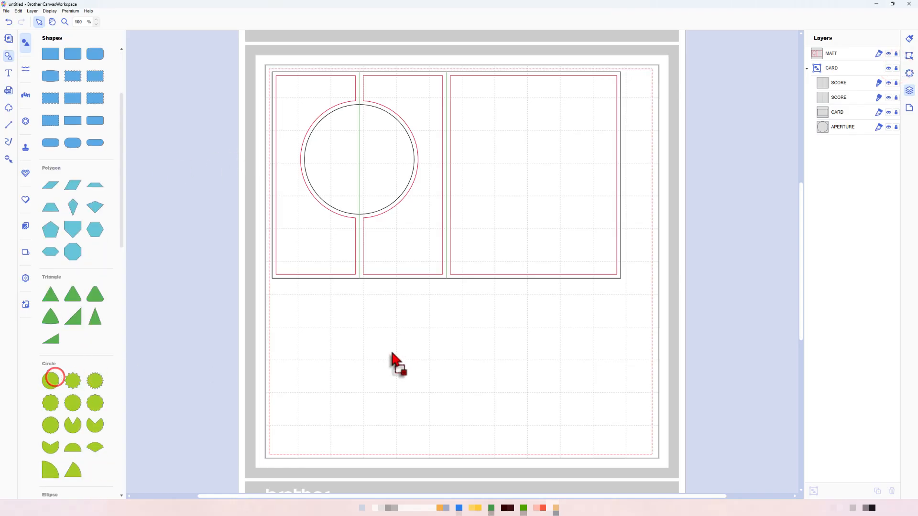
click(909, 56)
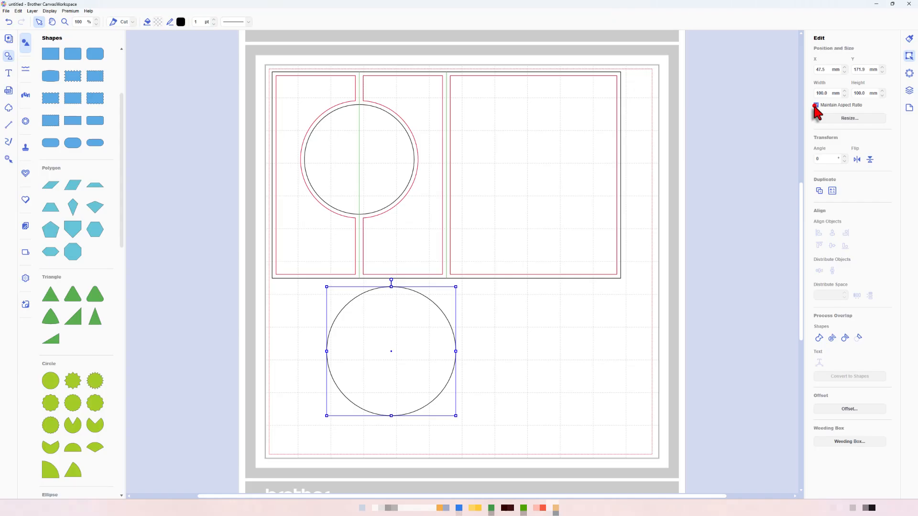
double_click(822, 92)
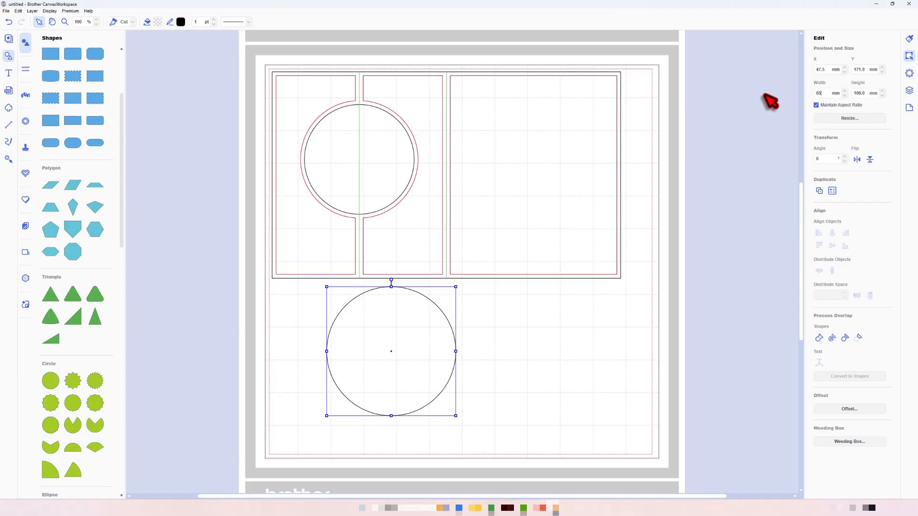
key(Return)
- Duplicate the 65 mm circle beside the original, align the pair along their horizontal centreline, and move both over the card's aperture area
key(ctrl+c)
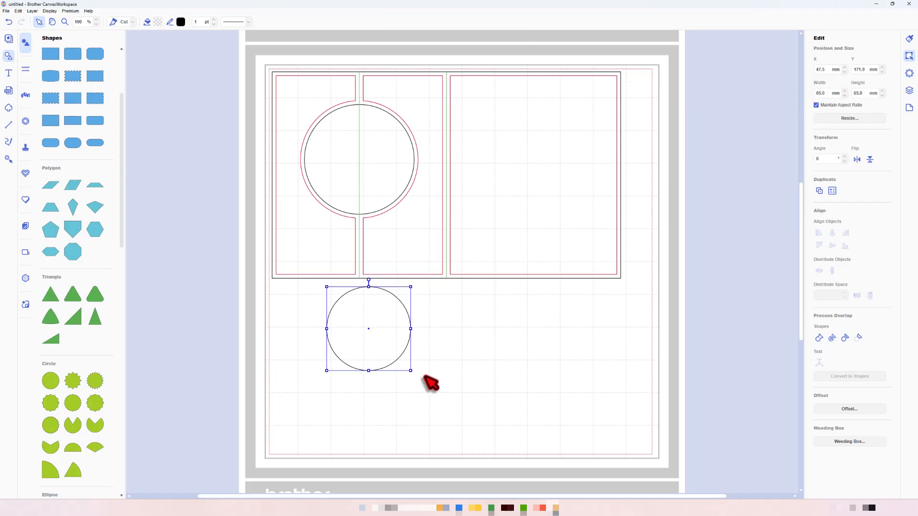
key(ctrl+v)
drag(385, 349, 470, 343)
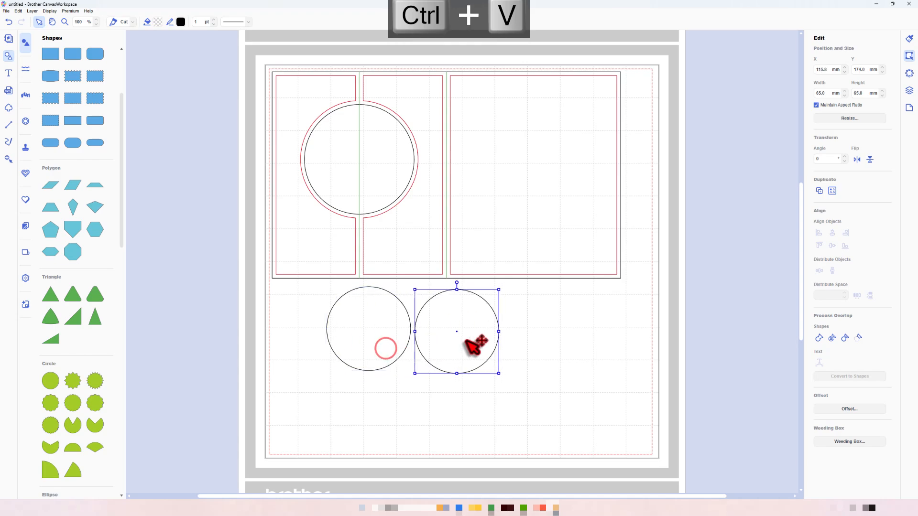
drag(515, 426, 397, 358)
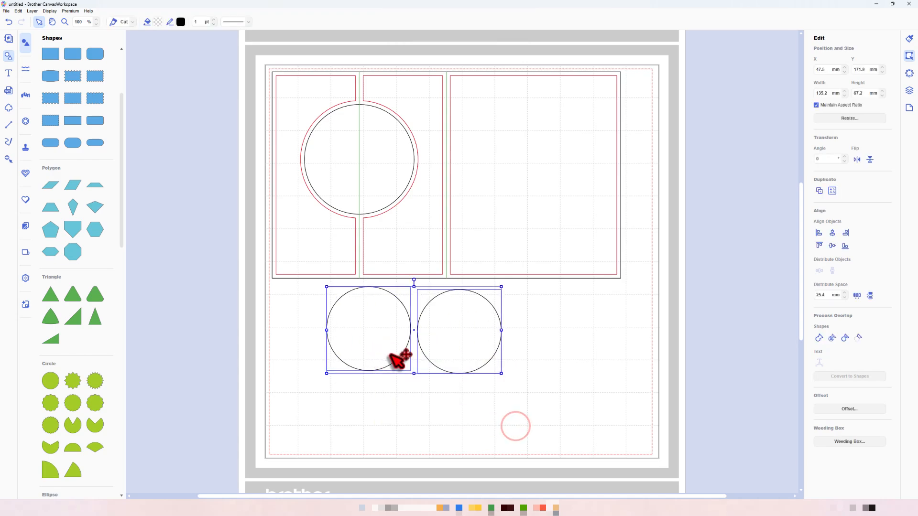
click(832, 246)
drag(477, 332, 425, 120)
- Group the two 65 mm circles and name the group DISCO BALL
click(909, 91)
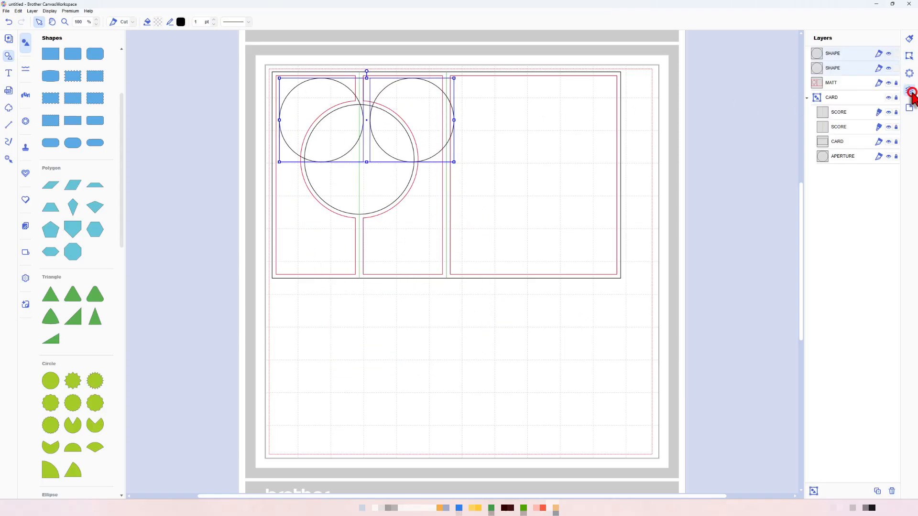
key(ctrl+g)
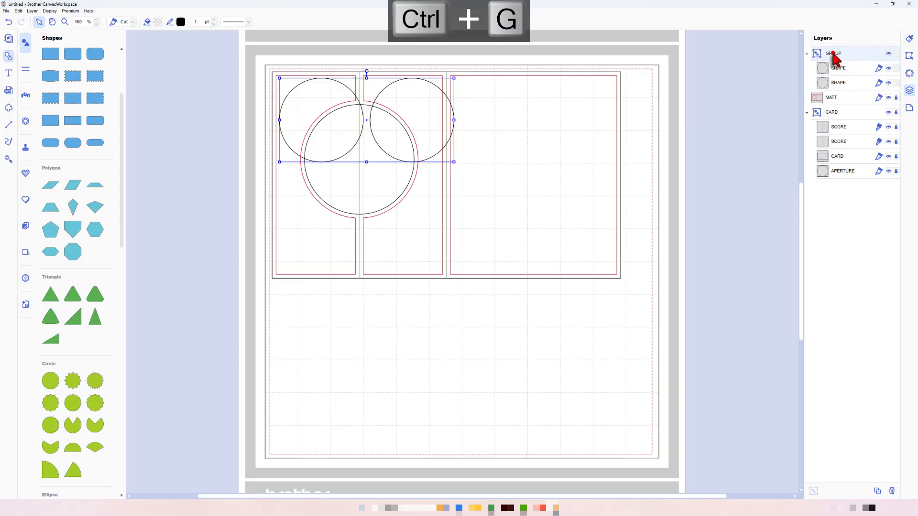
double_click(833, 53)
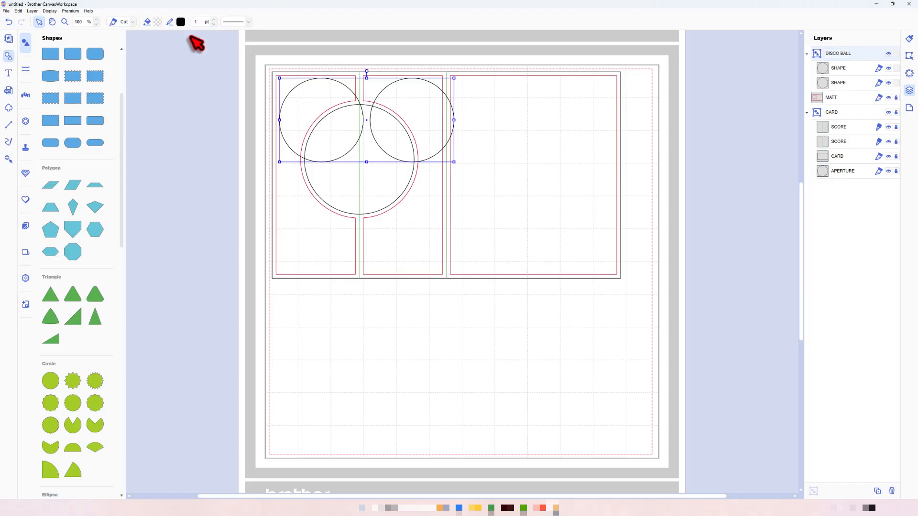
- Save the design and lock the DISCO BALL group
click(6, 10)
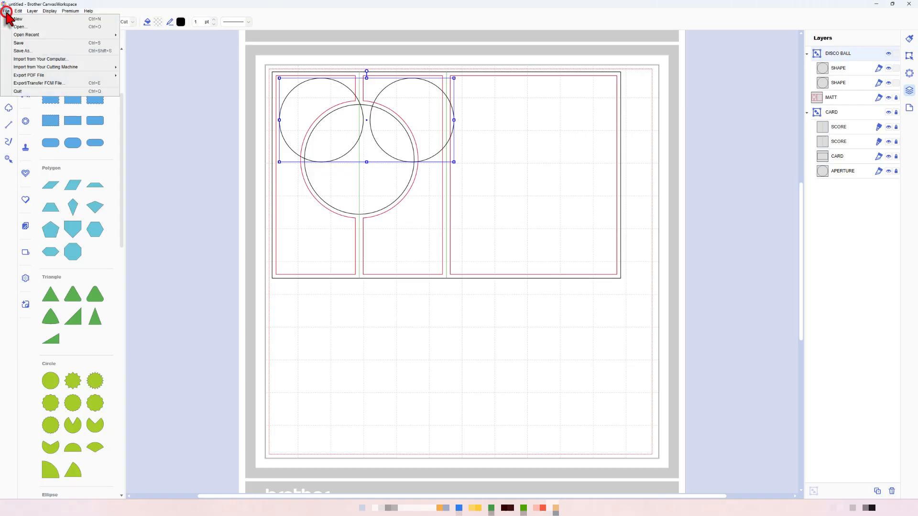
click(35, 44)
click(716, 260)
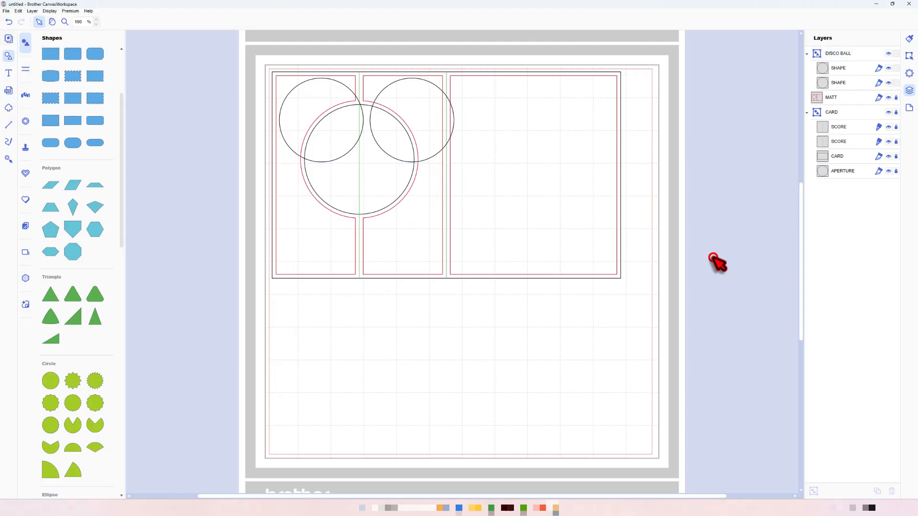
- Hide the DISCO BALL group and the MATT layer, and unlock and select the CARD group
click(888, 53)
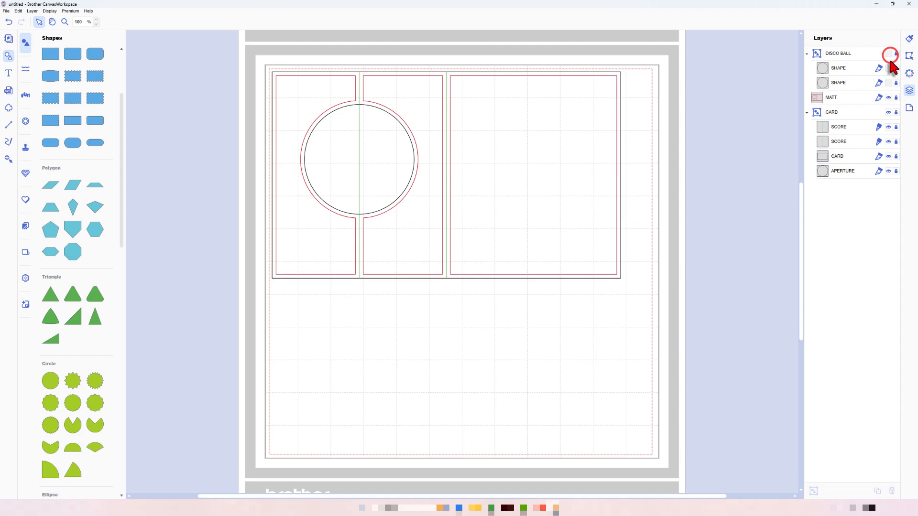
click(888, 98)
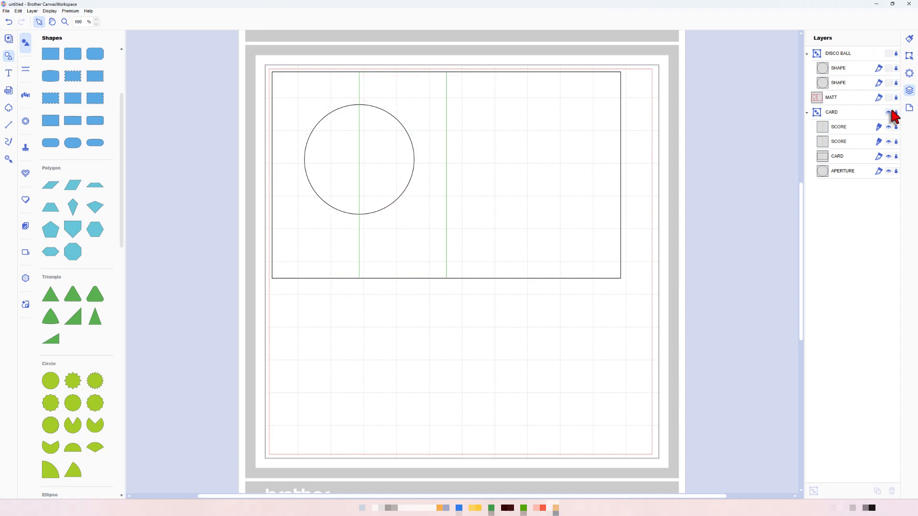
click(896, 111)
click(848, 112)
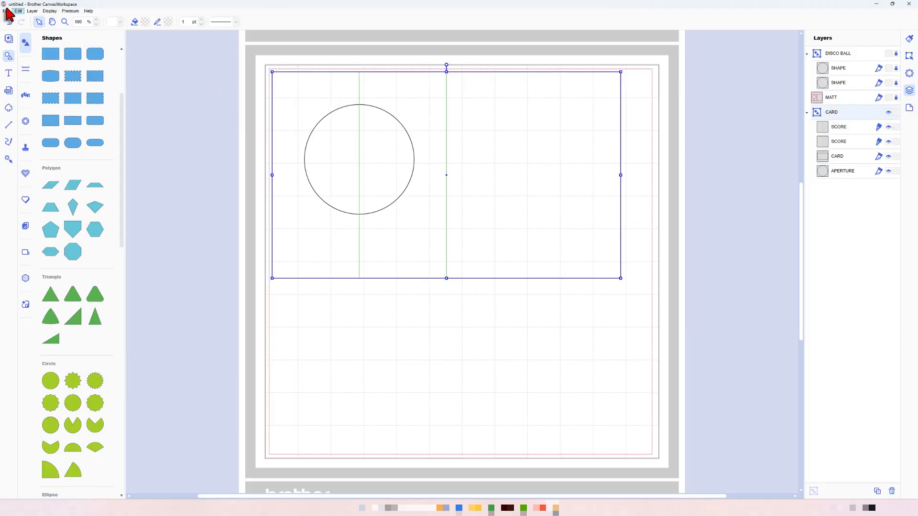
- Review the methods for exporting or transferring the design as an FCM file, and close them without choosing one
click(5, 11)
click(28, 84)
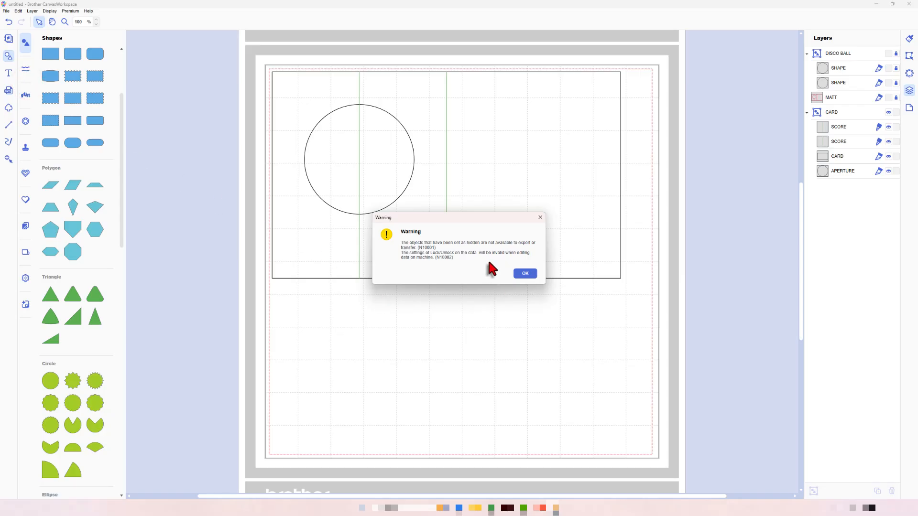
click(518, 276)
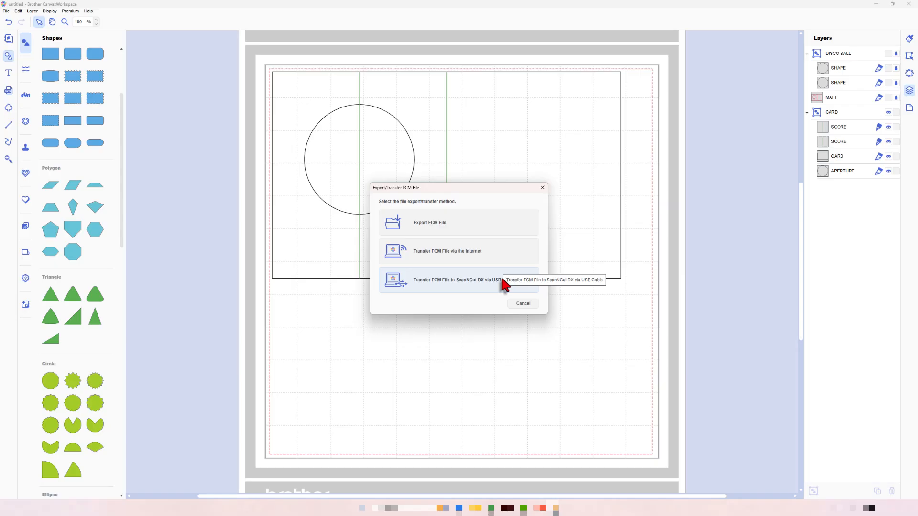
click(517, 304)
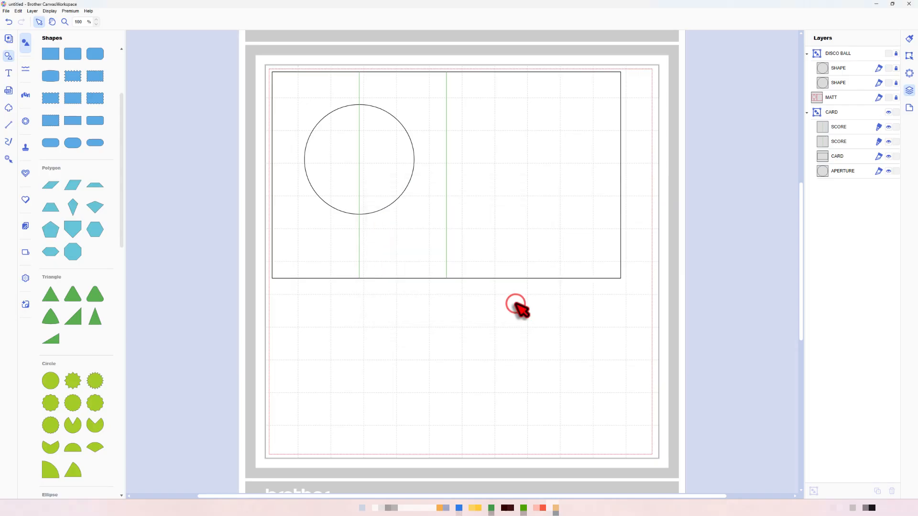
- Hide and lock the CARD group, and show and unlock the MATT layer so only the matt panels are available for export
click(887, 113)
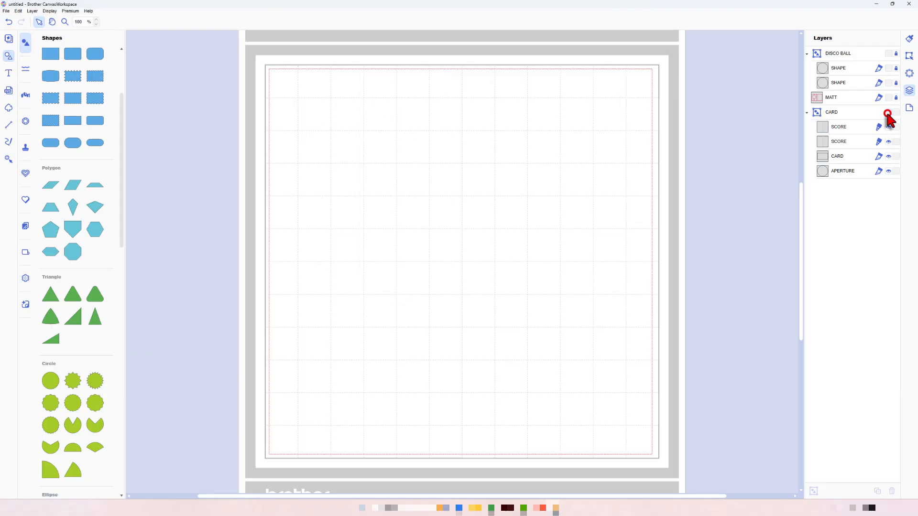
click(888, 98)
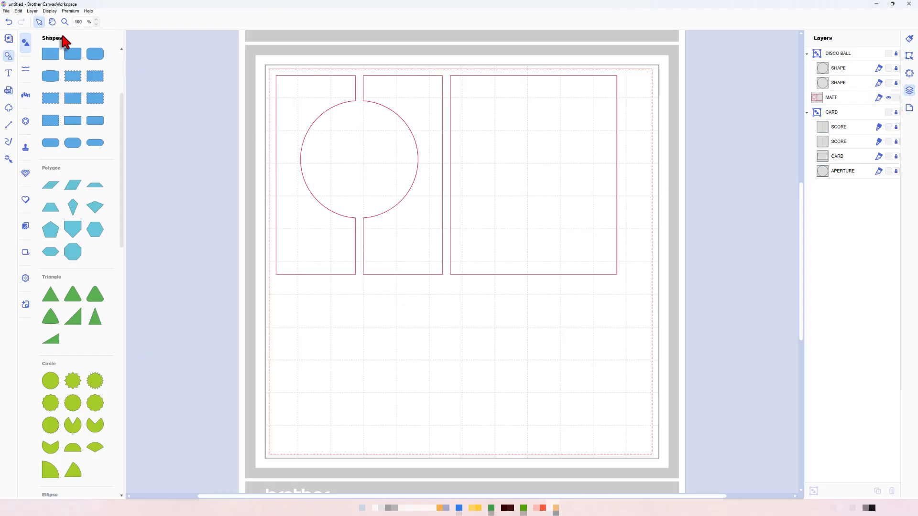
- Review the FCM export and transfer methods for the MATT layer, and cancel without choosing one
click(6, 11)
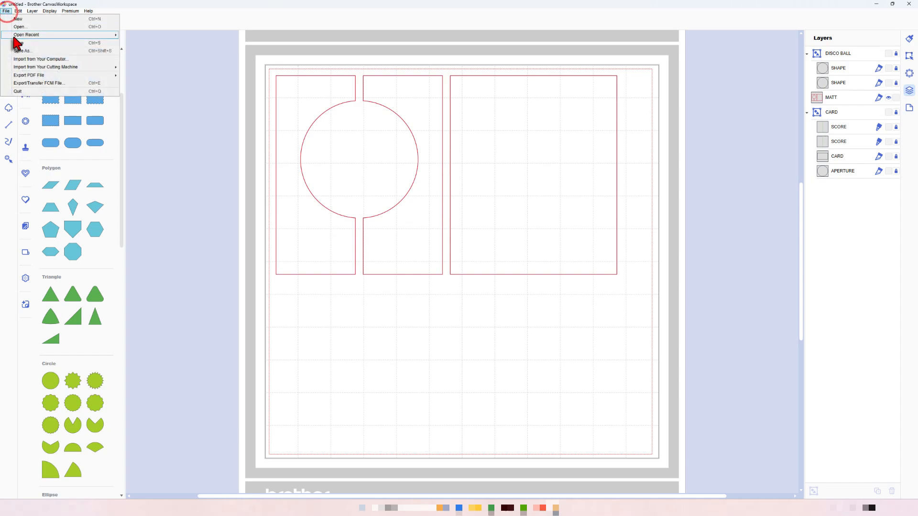
click(24, 83)
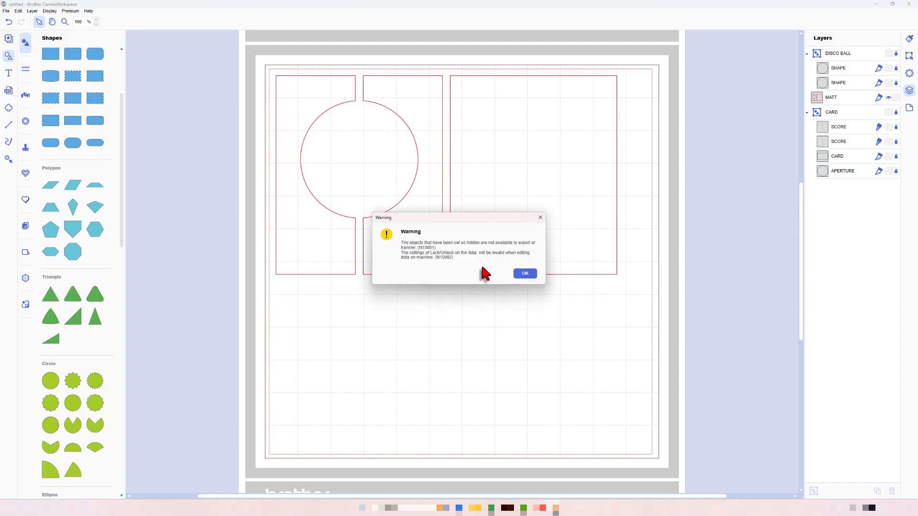
click(526, 274)
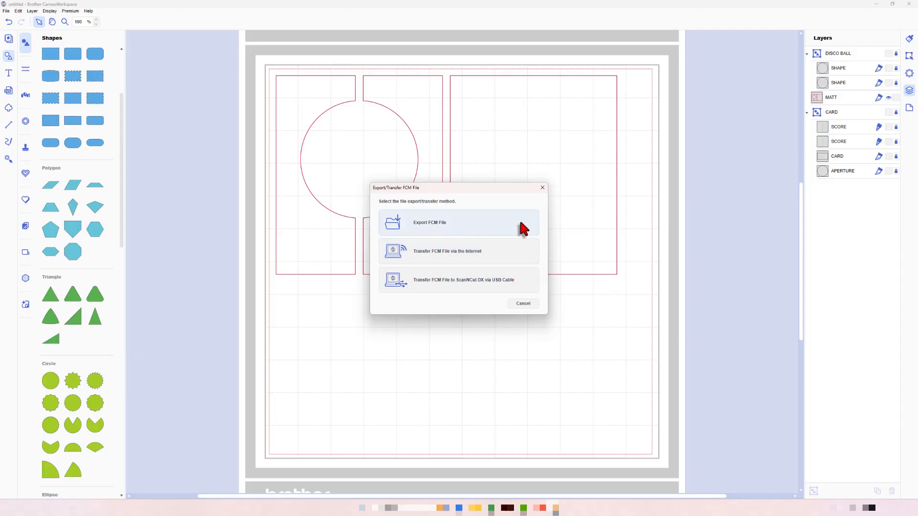
click(521, 305)
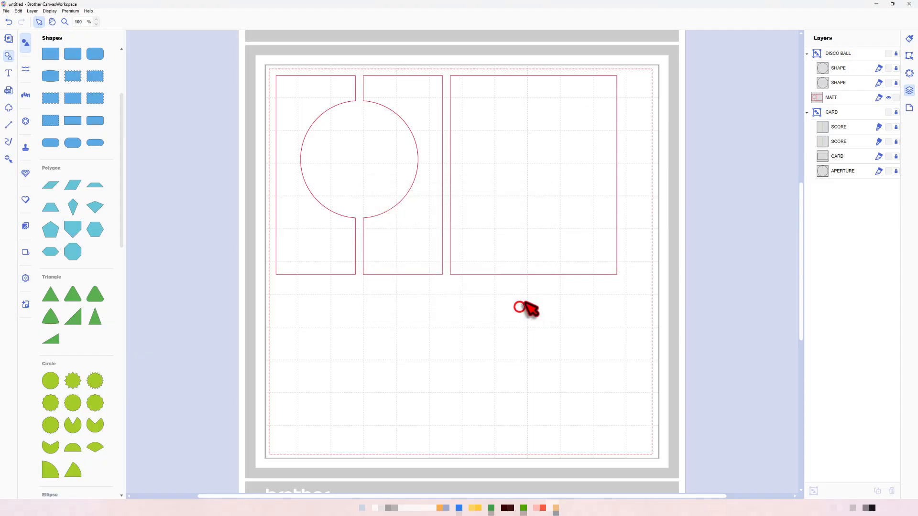
- Hide and lock the MATT layer, and show and unlock the DISCO BALL group
click(888, 98)
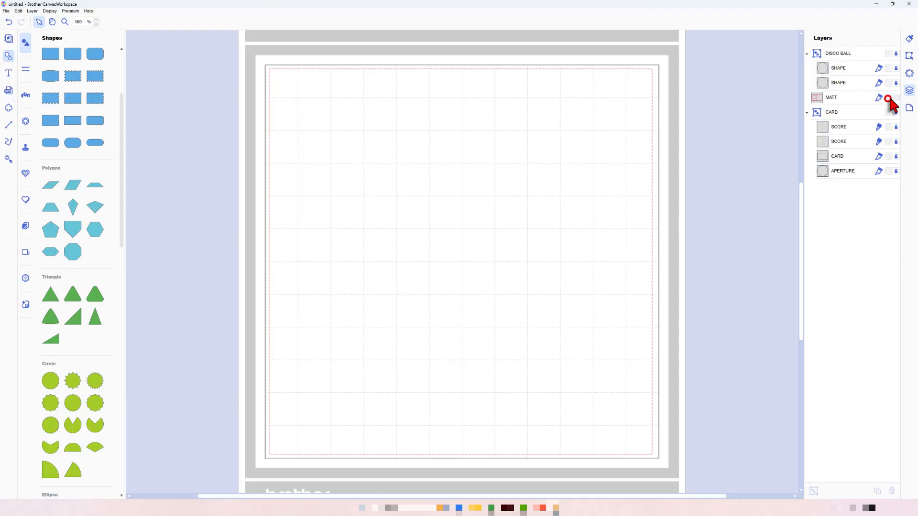
click(888, 54)
click(895, 54)
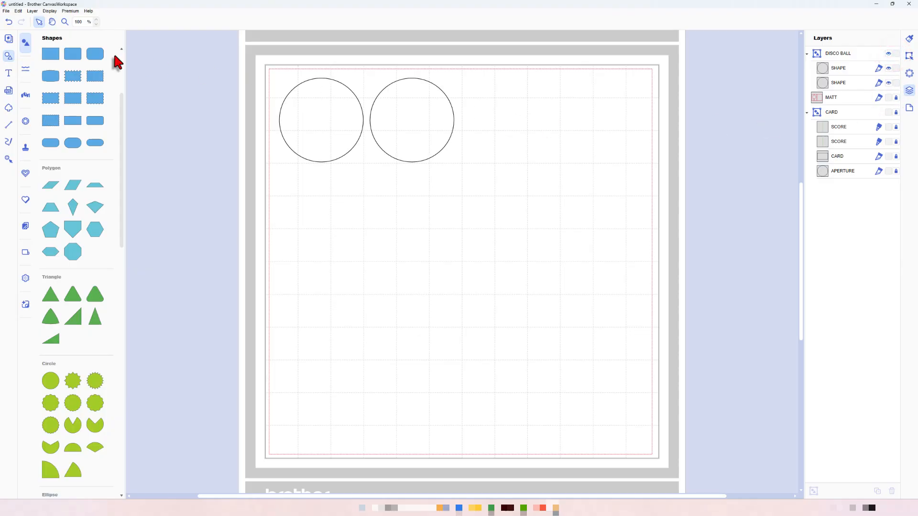
- Review the FCM export and transfer methods for the DISCO BALL group, and cancel without choosing one
click(6, 11)
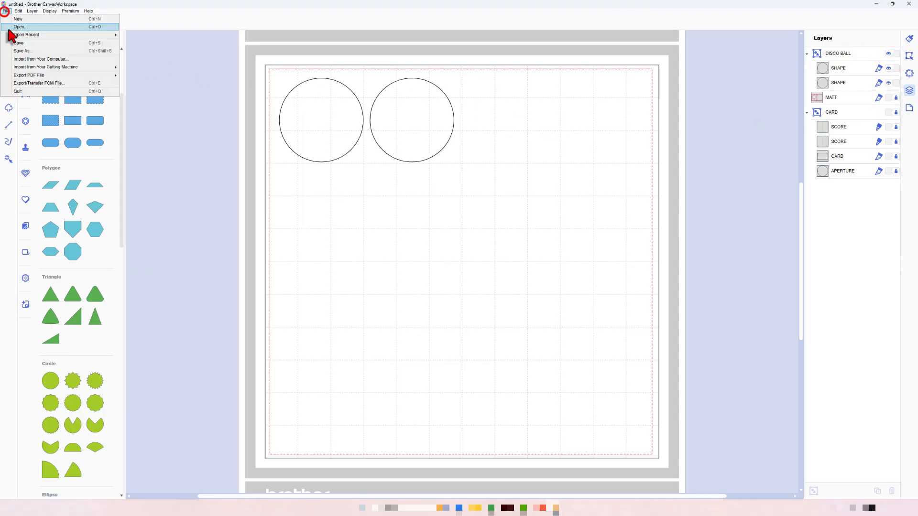
click(18, 84)
click(525, 273)
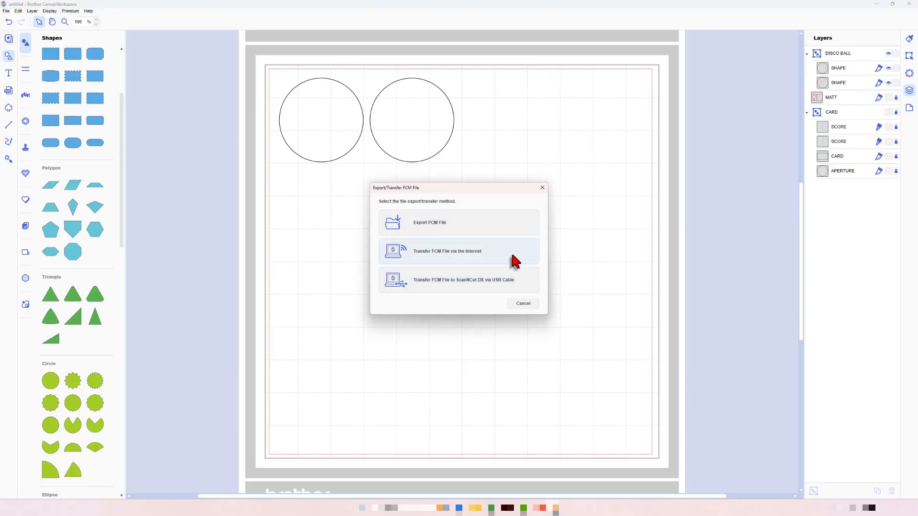
click(519, 305)
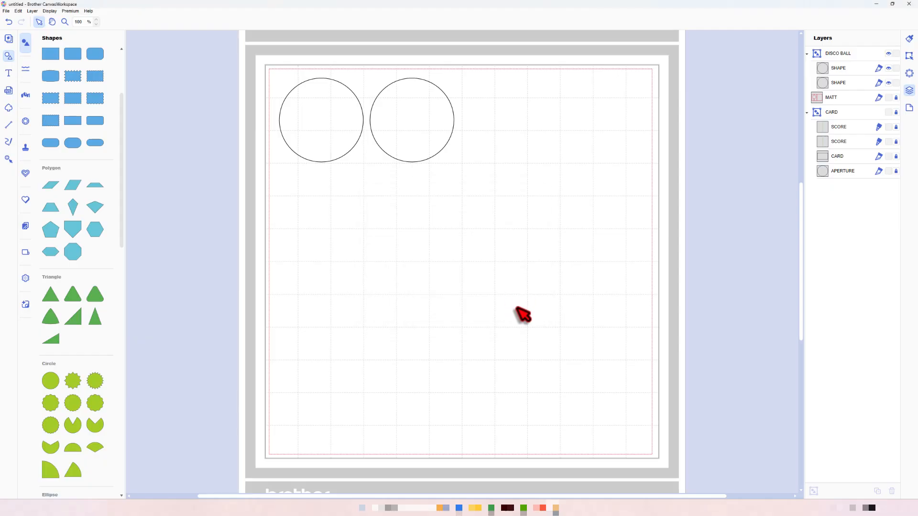